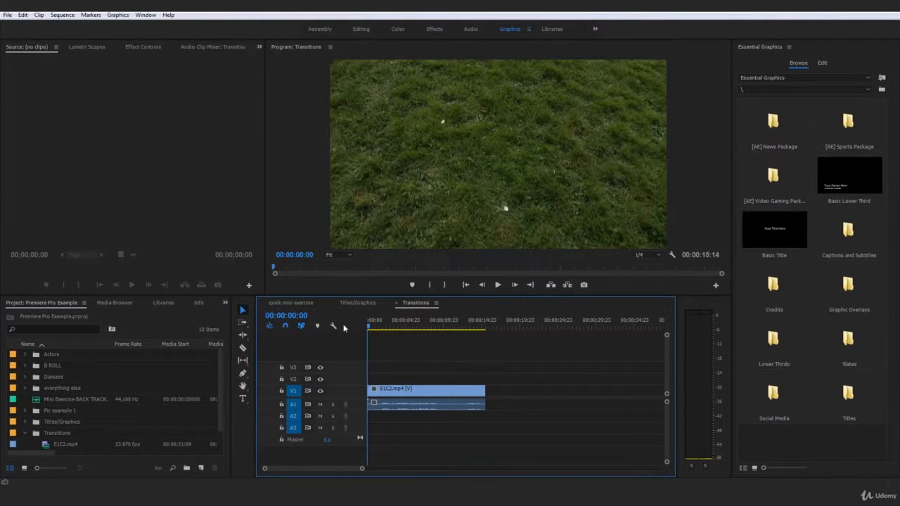
Show the Effects list and expand the Video Transitions, Audio Transitions and Crossfade folders
left_click(198, 303)
left_click(209, 303)
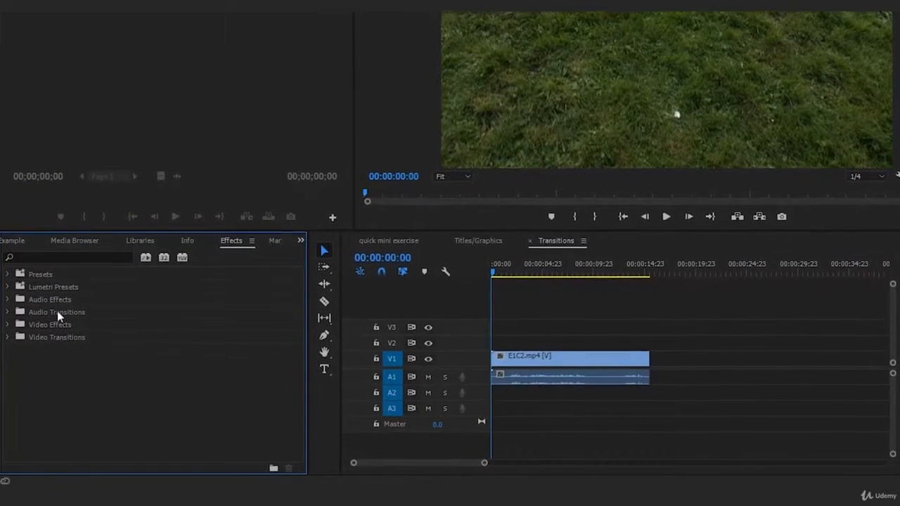
left_click(57, 315)
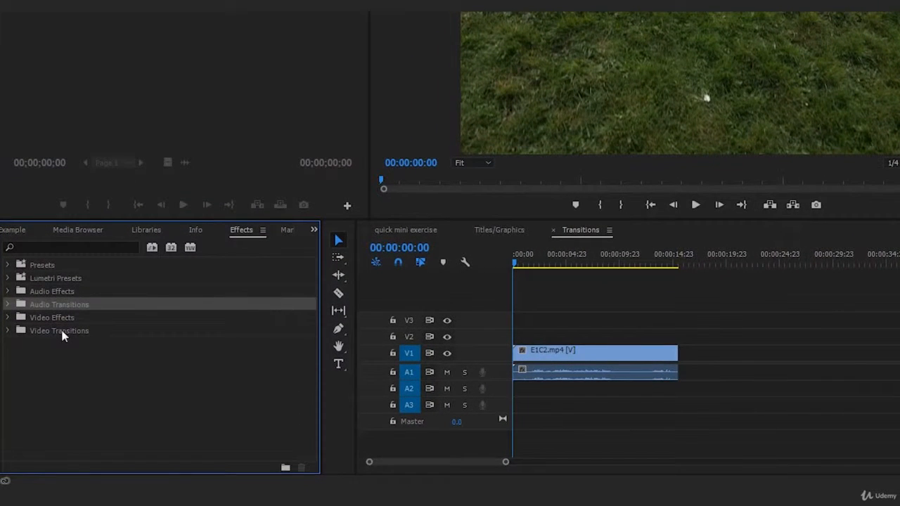
left_click(61, 333)
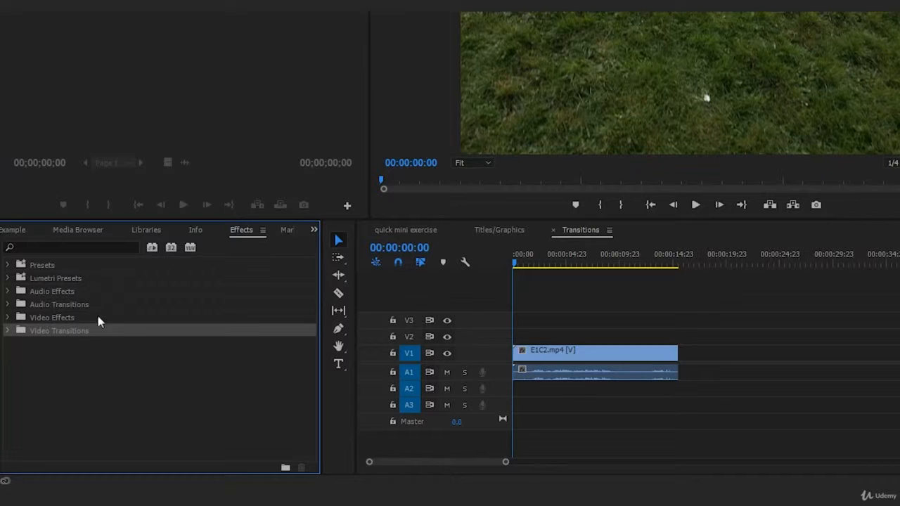
left_click(8, 331)
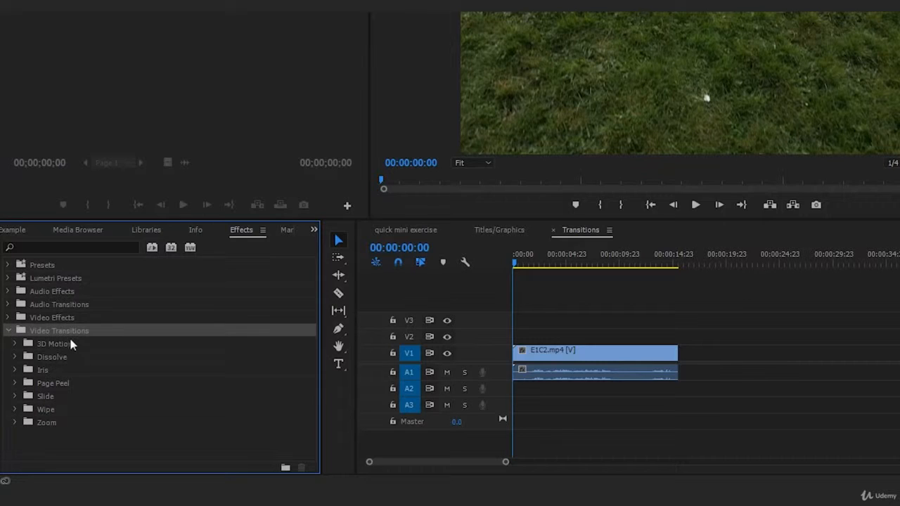
left_click(10, 305)
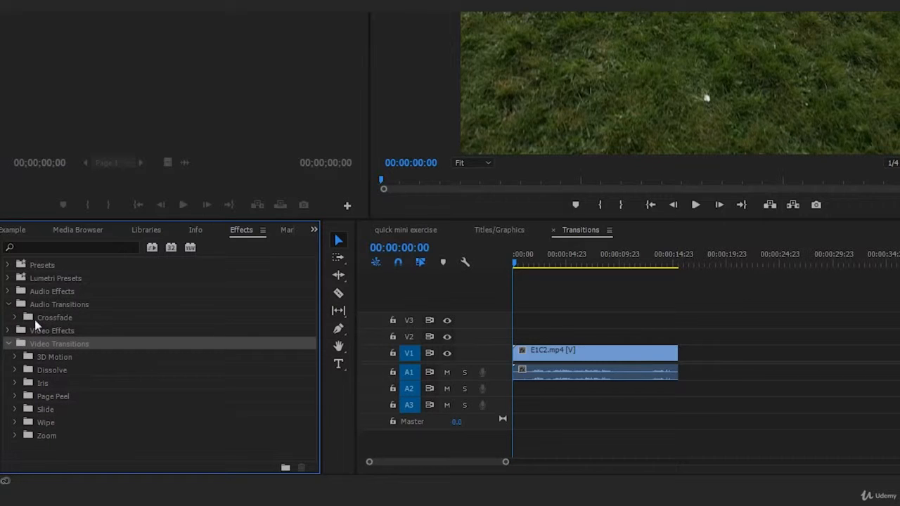
left_click(53, 321)
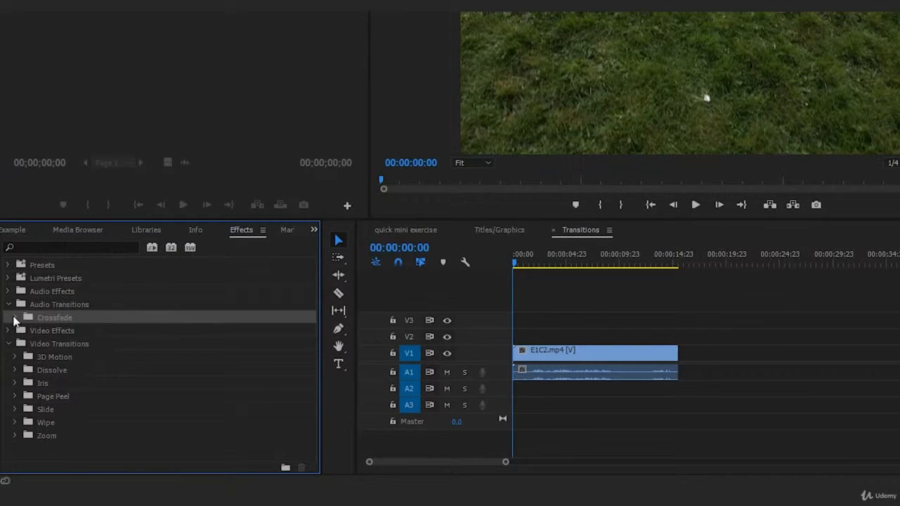
left_click(16, 320)
Try the Constant Power crossfade at the start of the E1C2.mp4 audio on A1, and undo it
left_click(84, 331)
left_click(87, 343)
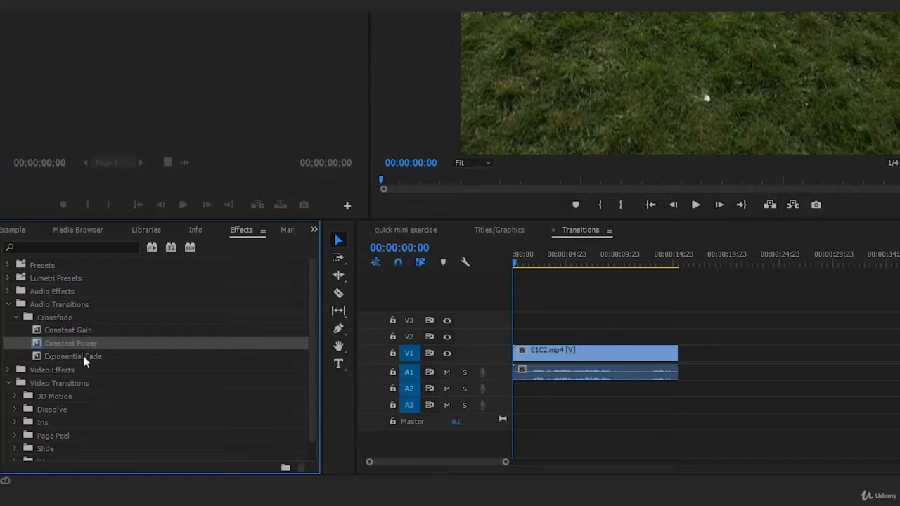
left_click(86, 357)
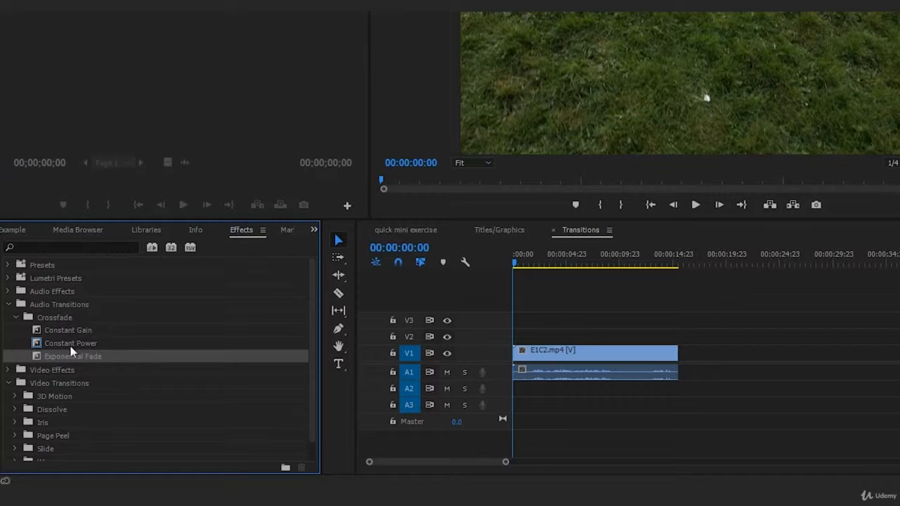
left_click(83, 343)
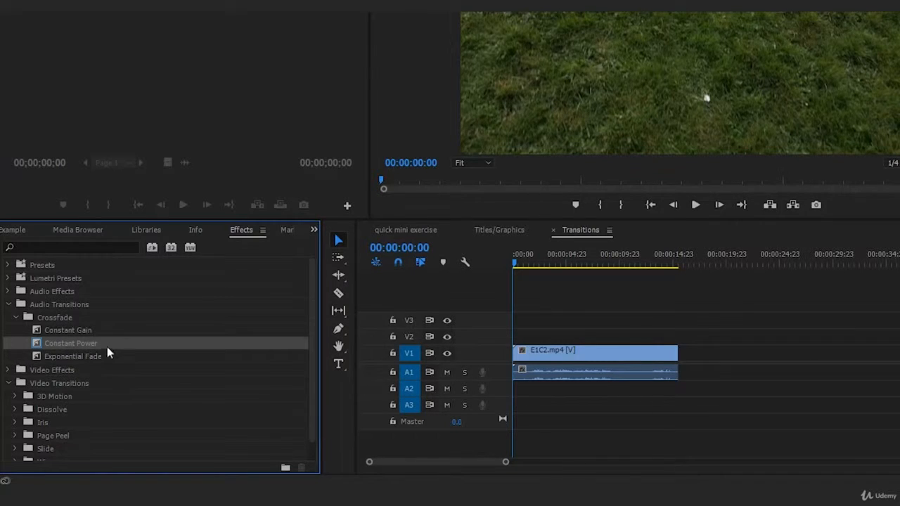
left_click_drag(76, 340, 518, 373)
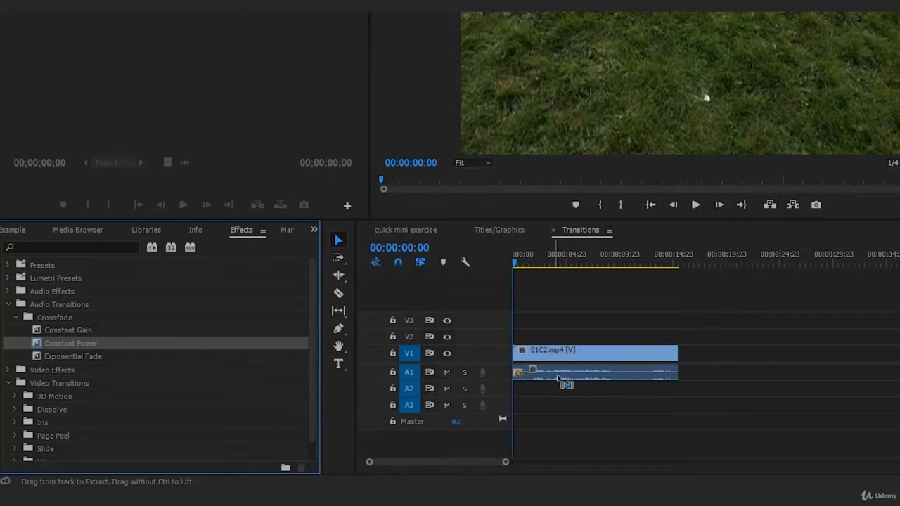
key("ctrl+z")
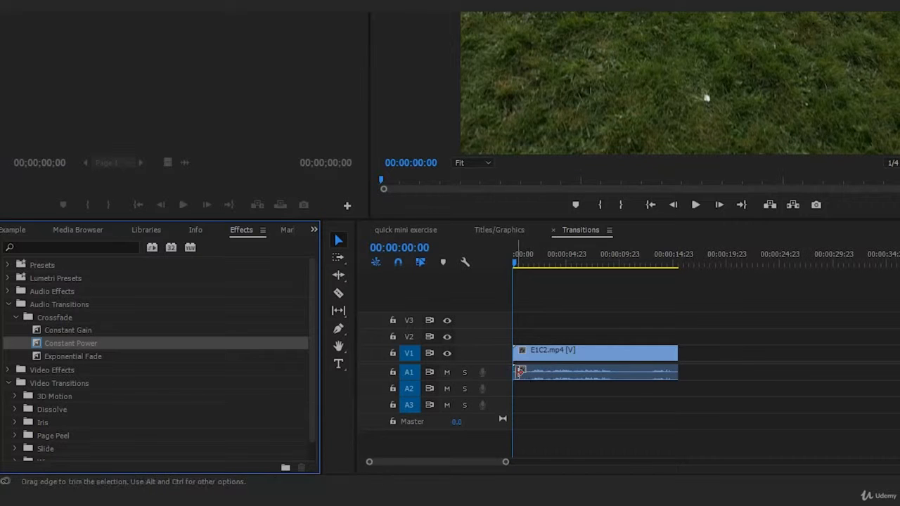
Trim the beginning of the E1C2.mp4 clip to a sequence length of 00:00:13:10 and preview it from the start
left_click_drag(514, 374, 553, 357)
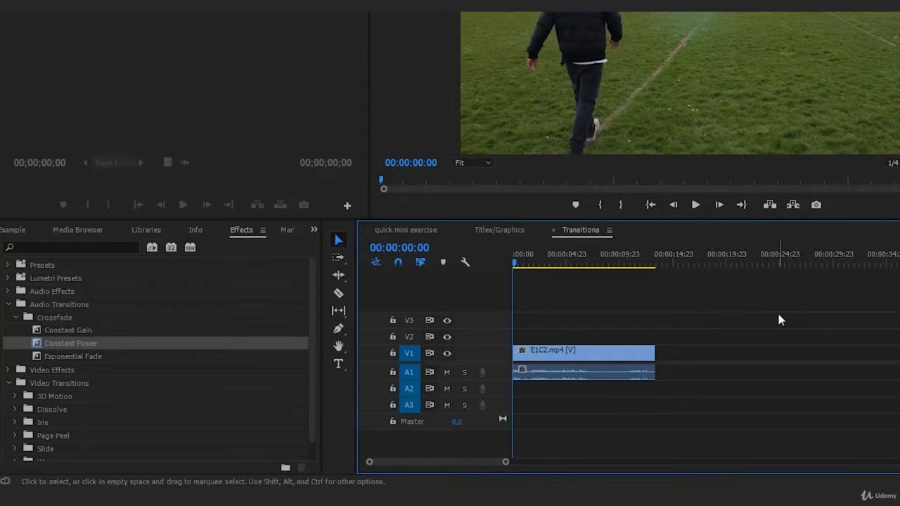
left_click(695, 206)
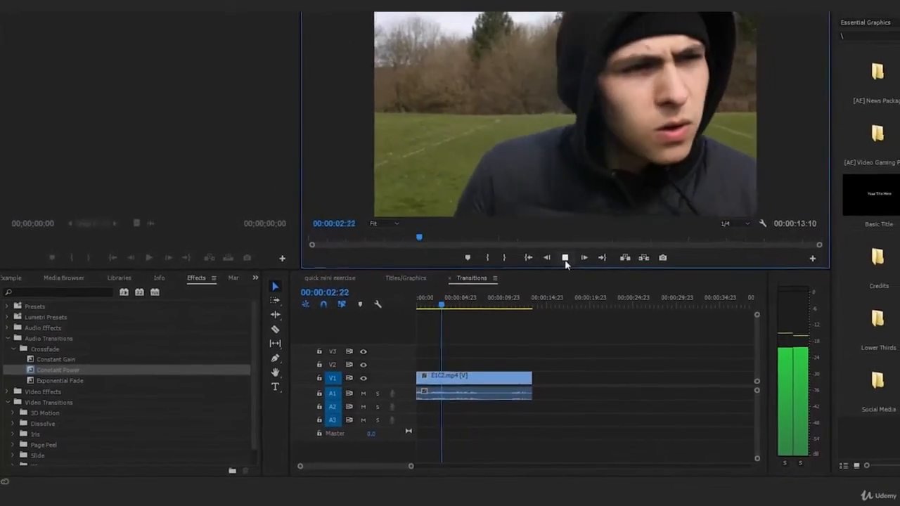
left_click(565, 260)
left_click_drag(435, 306, 439, 306)
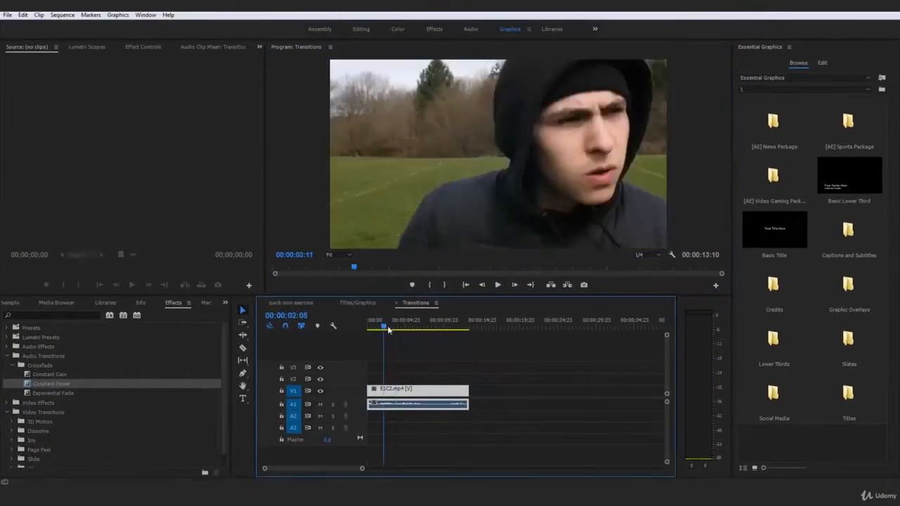
left_click_drag(388, 325, 367, 325)
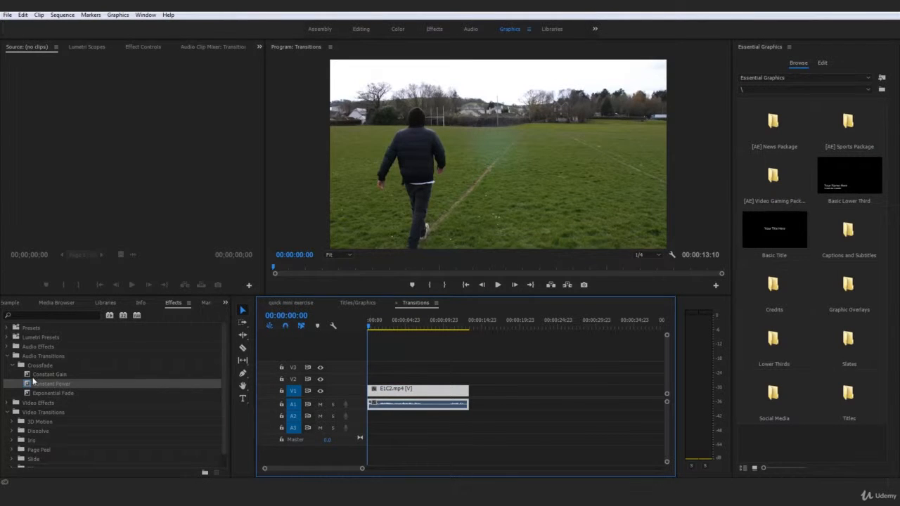
Add the Constant Power crossfade to the start of the E1C2.mp4 audio and play back the fade-in
mouse_move(33, 380)
left_mouse_down()
mouse_move(253, 388)
mouse_move(374, 406)
left_mouse_up()
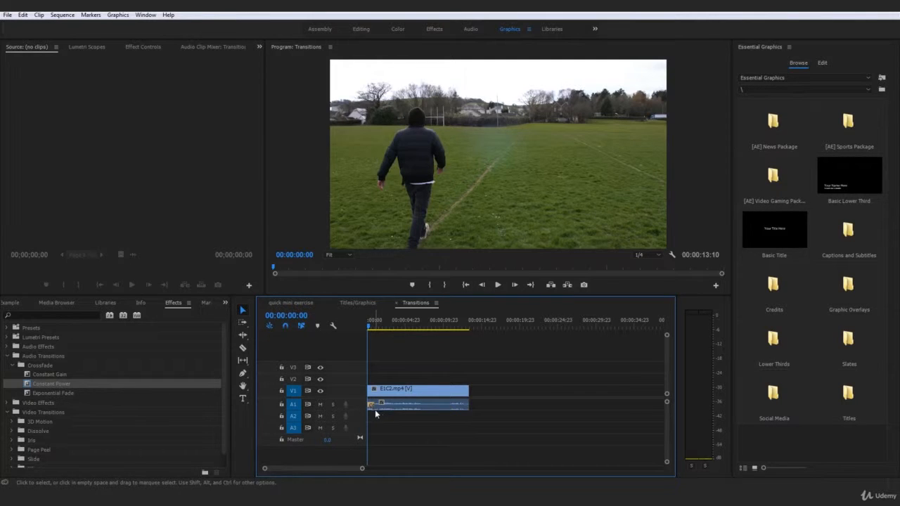
left_click_drag(362, 469, 352, 468)
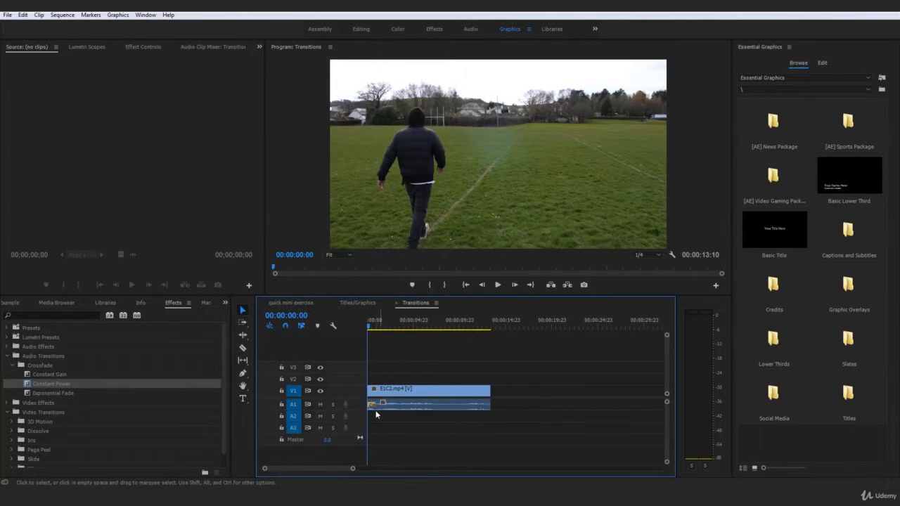
left_click(498, 285)
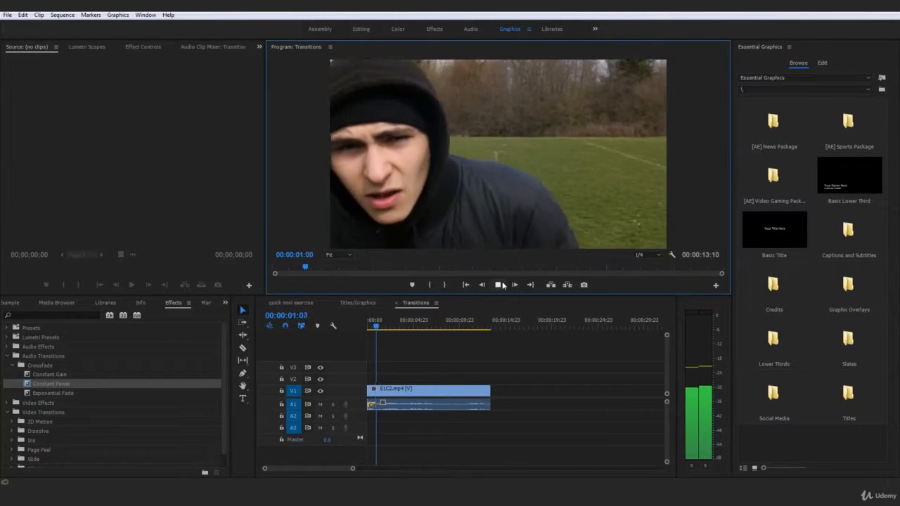
left_click(501, 285)
left_click(358, 327)
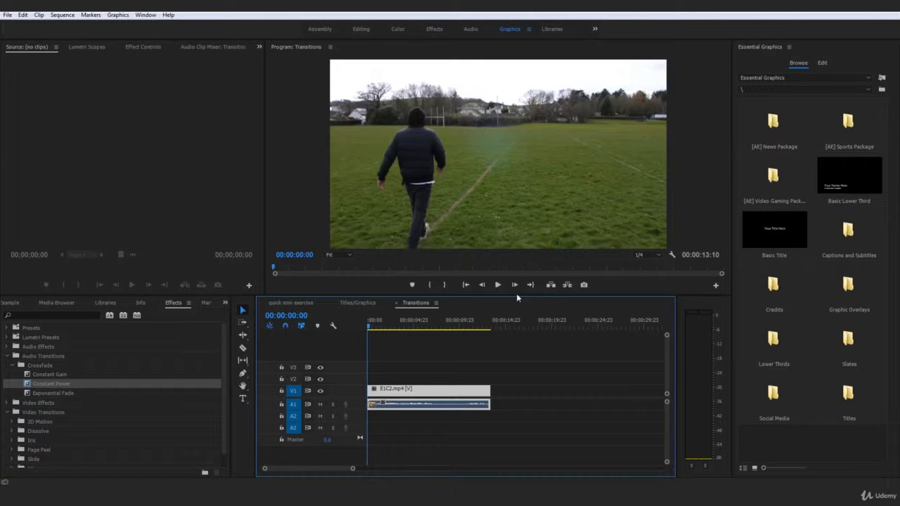
left_click(498, 284)
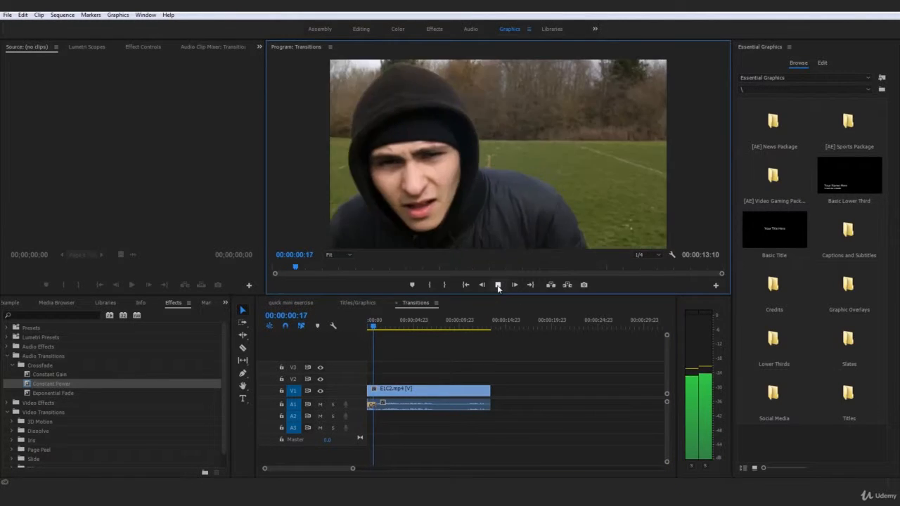
left_click(498, 285)
Remove the Constant Power transition from the start of the audio clip on A1
left_click(382, 406)
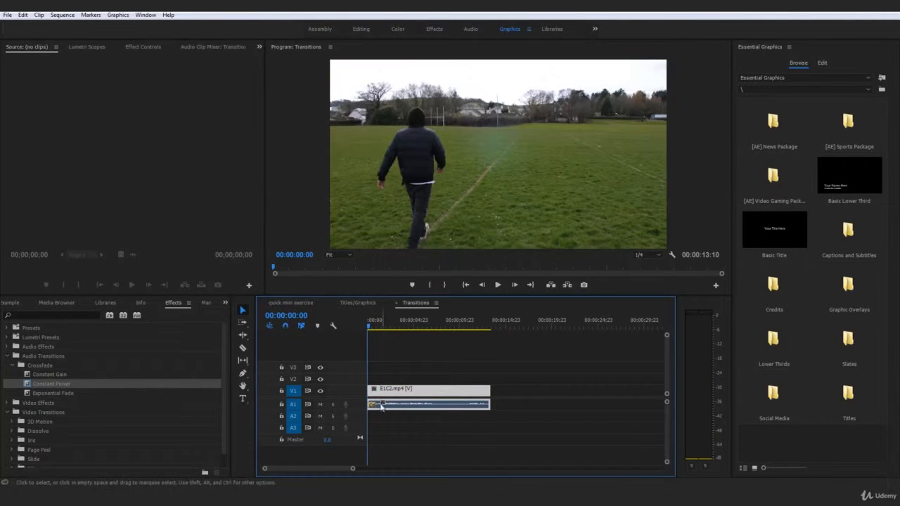
left_click(375, 418)
left_click(372, 406)
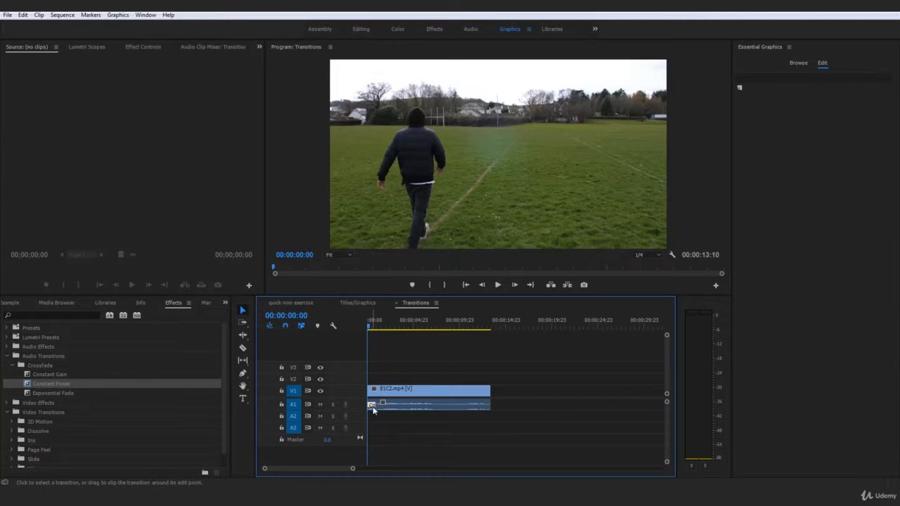
Set Constant Power as the default audio transition
right_click(48, 375)
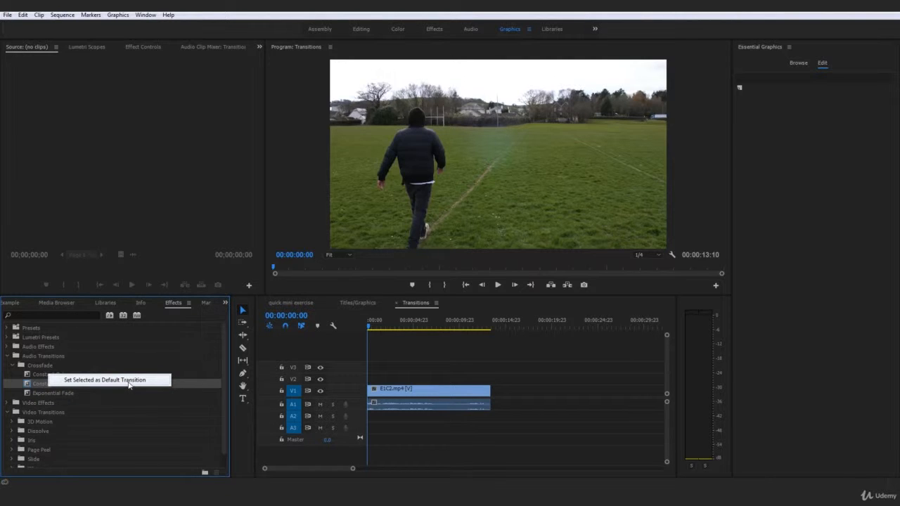
left_click(57, 387)
right_click(70, 386)
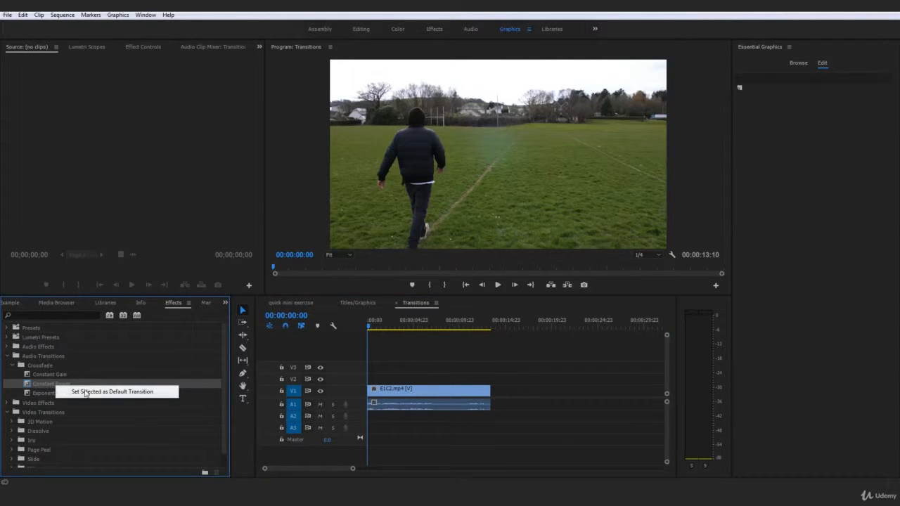
left_click(106, 392)
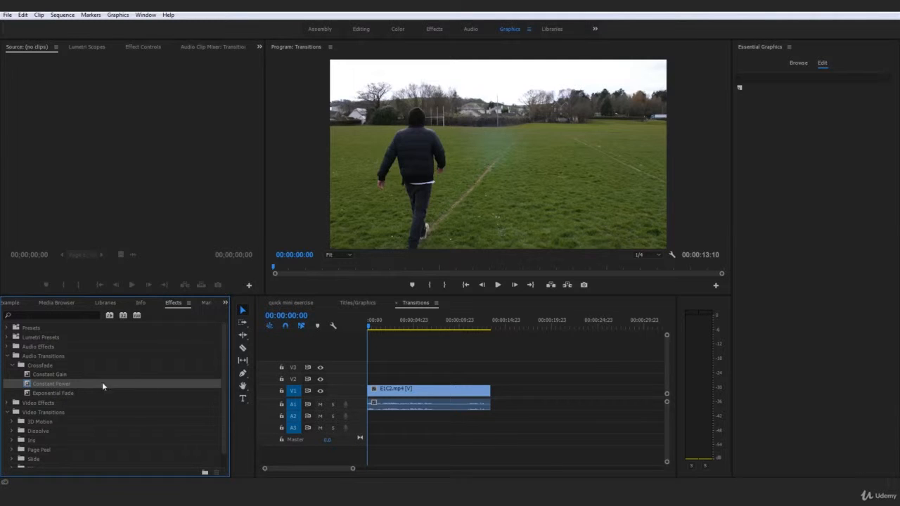
Apply the default audio transition at the start of the E1C2.mp4 audio on A1, and remove it again
left_click(403, 360)
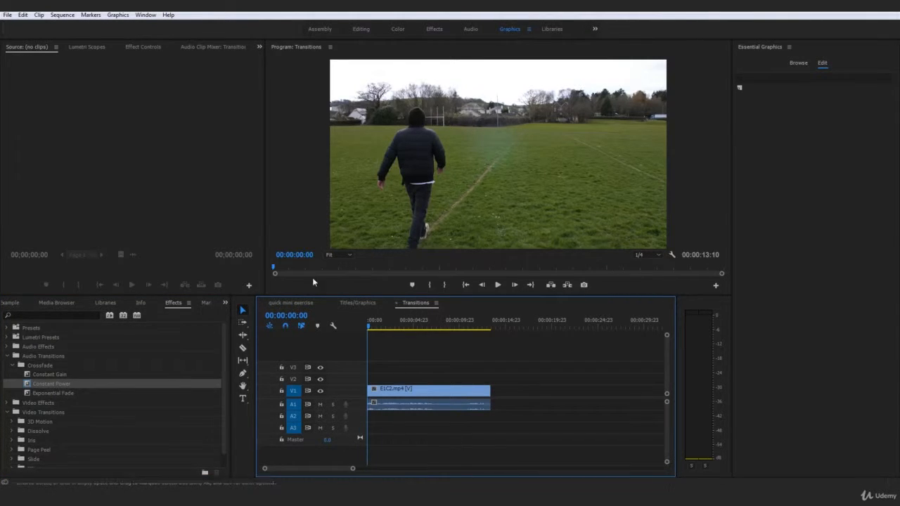
left_click(62, 15)
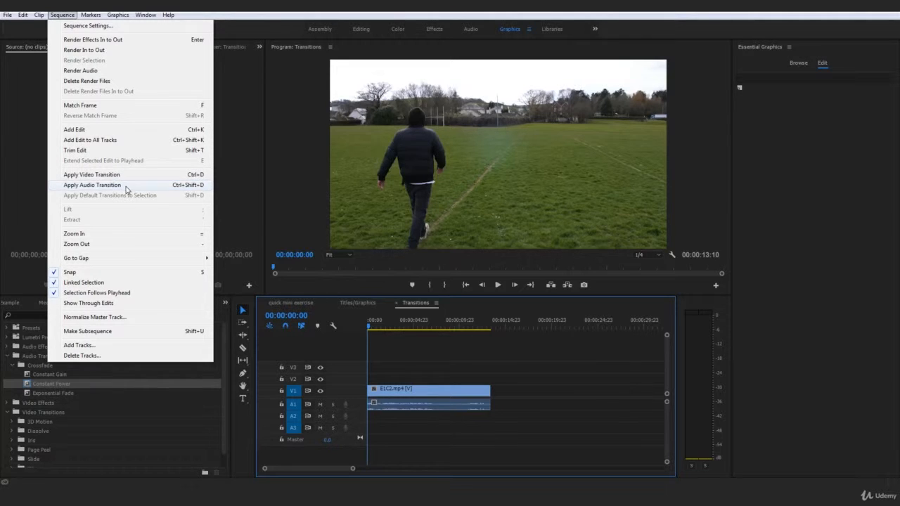
key("ctrl+shift+d")
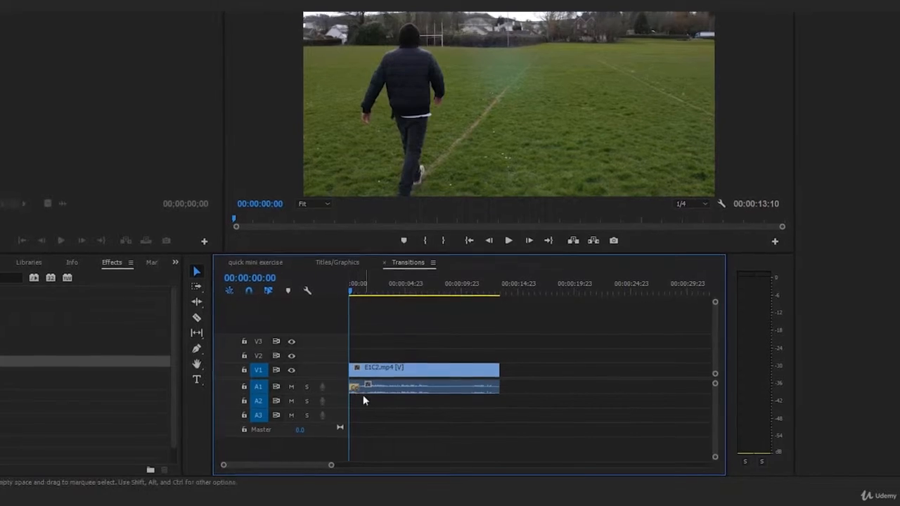
right_click(1, 361)
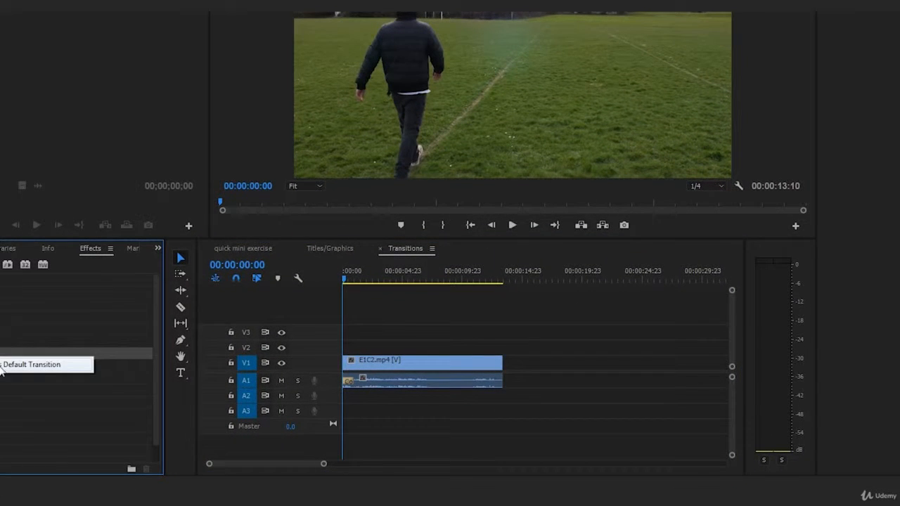
left_click(326, 440)
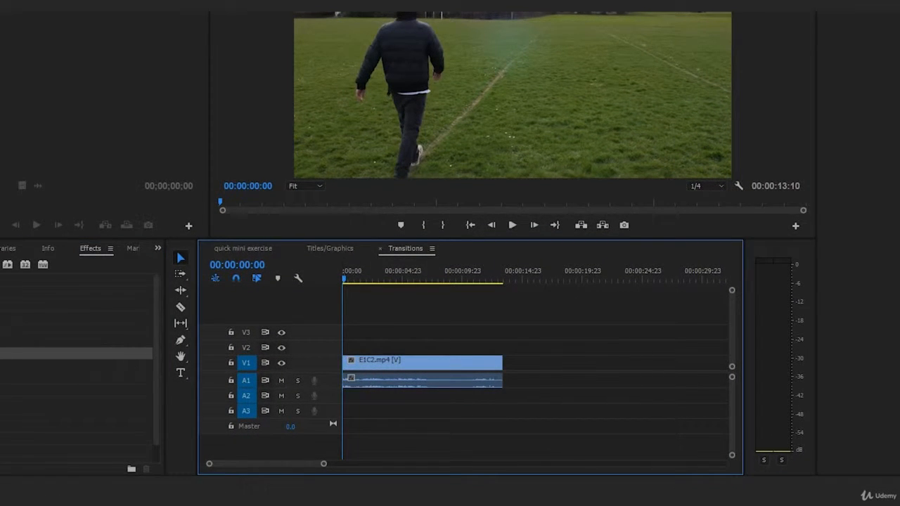
Select Cross Dissolve in the Dissolve video transitions and apply the default video transition at the start of E1C2.mp4 on V1
left_click(3, 317)
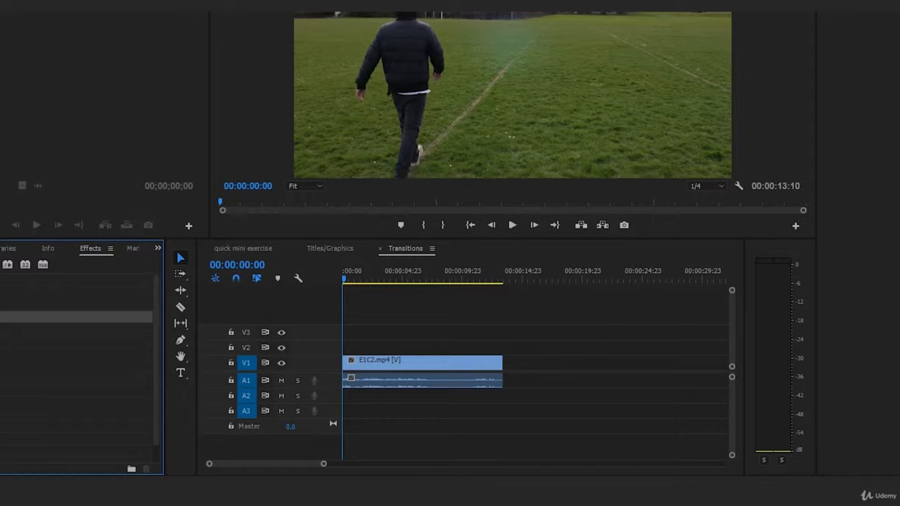
left_click(6, 353)
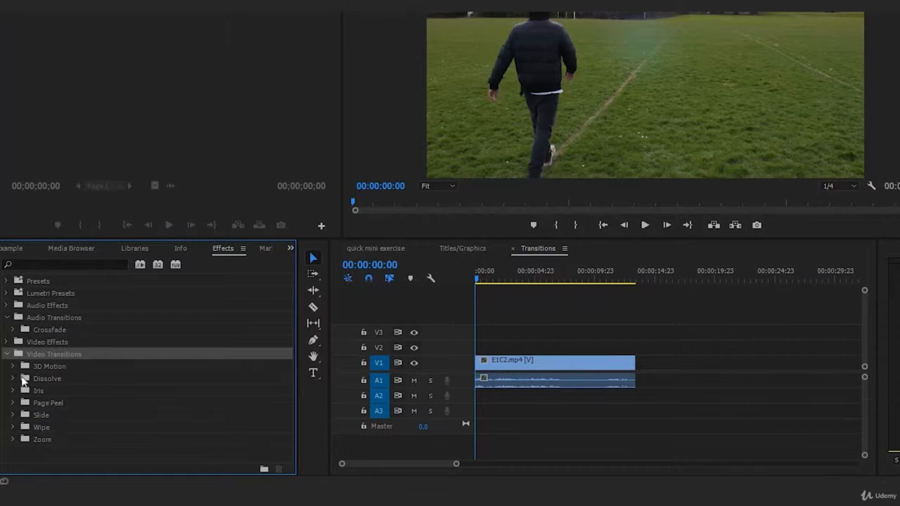
left_click(14, 379)
left_click(74, 403)
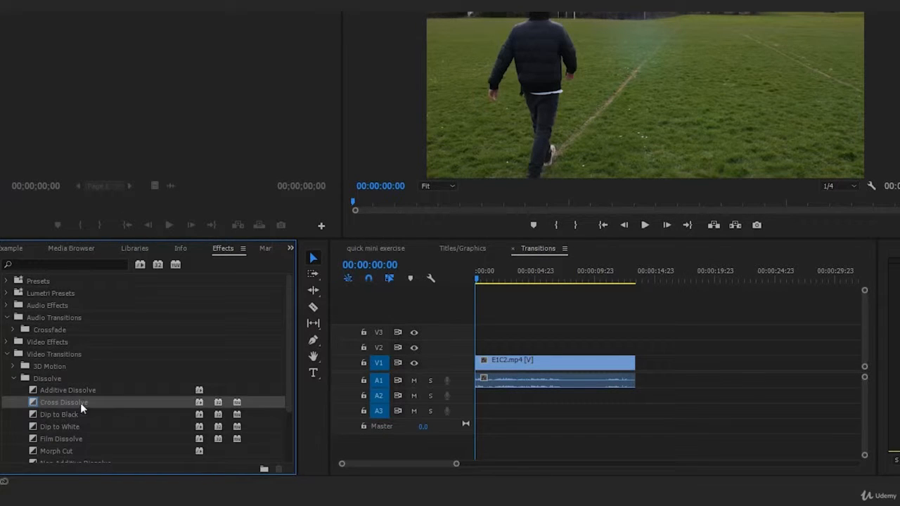
left_click(556, 331)
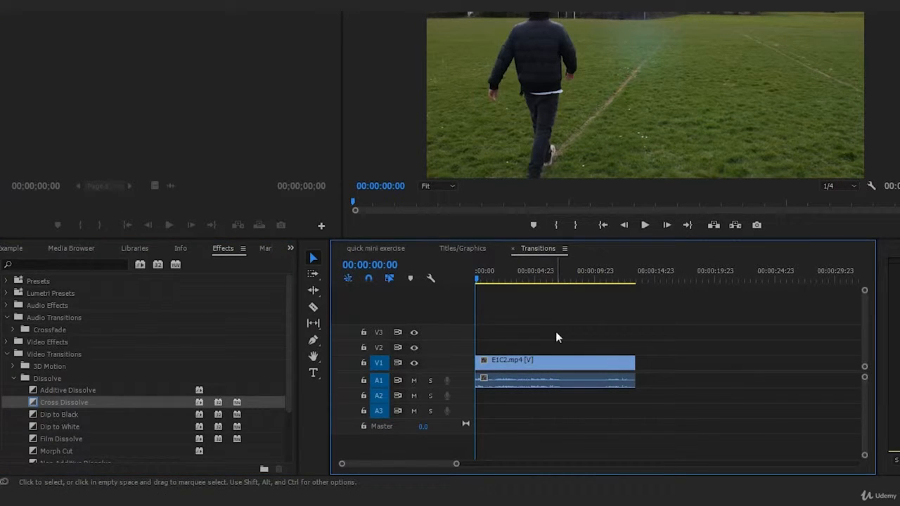
key("ctrl+d")
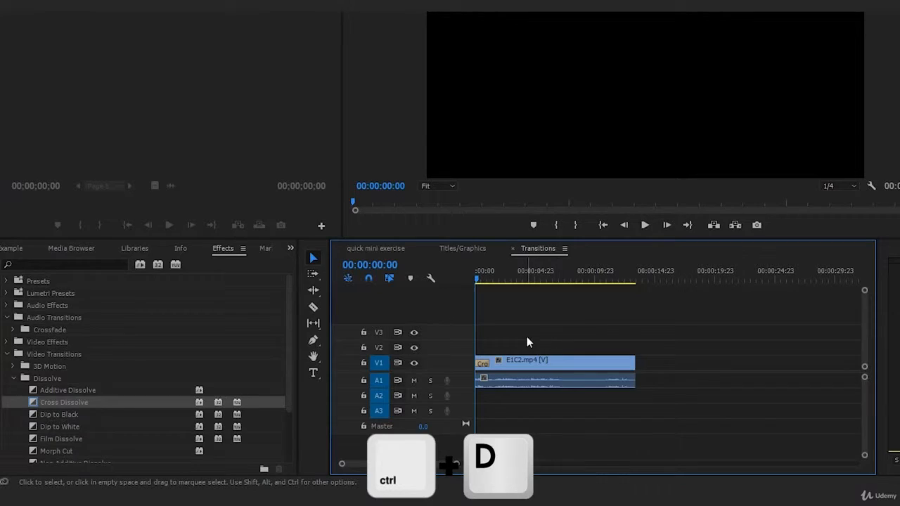
Preview the Cross Dissolve at the start of E1C2.mp4 twice from the sequence start, and remove it from V1
key("space")
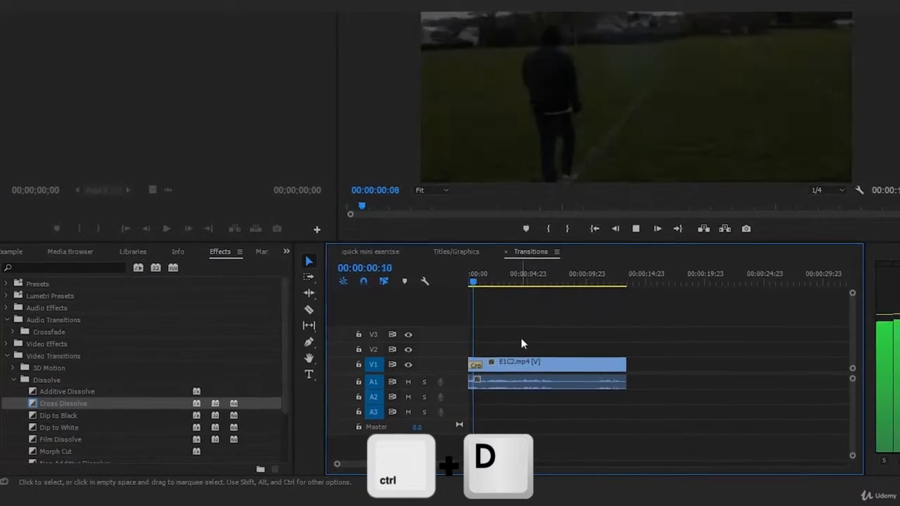
left_click_drag(456, 297, 420, 304)
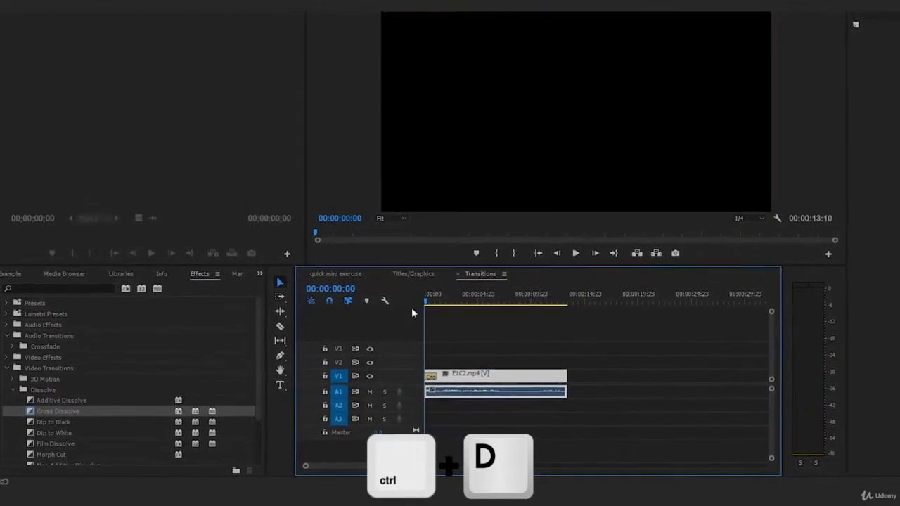
key("space")
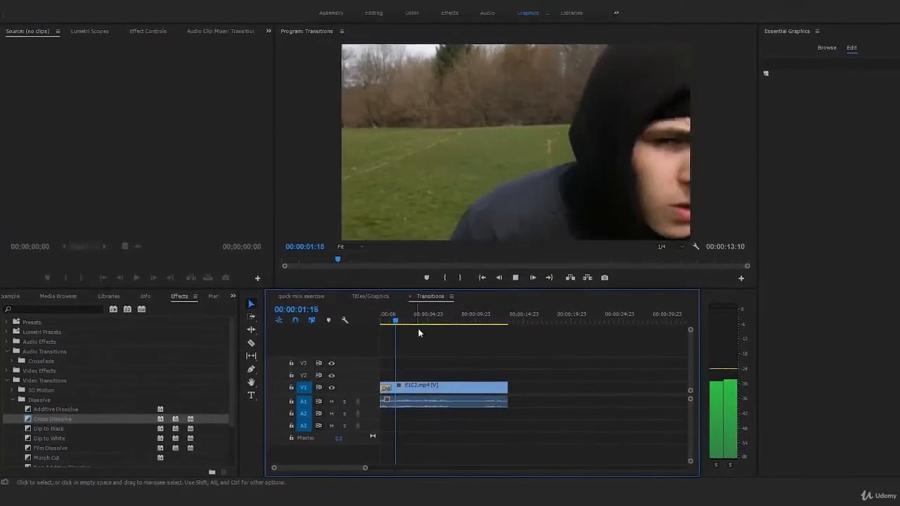
left_click_drag(391, 327, 369, 342)
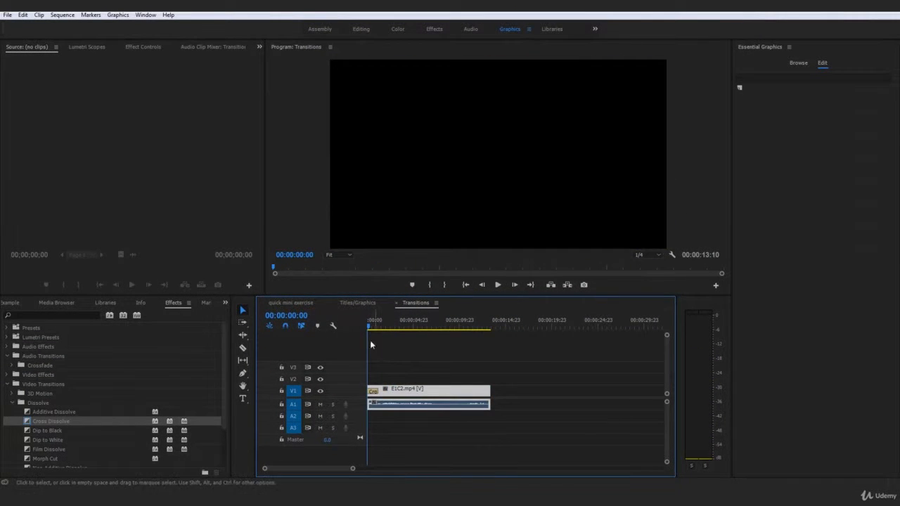
key("ctrl+z")
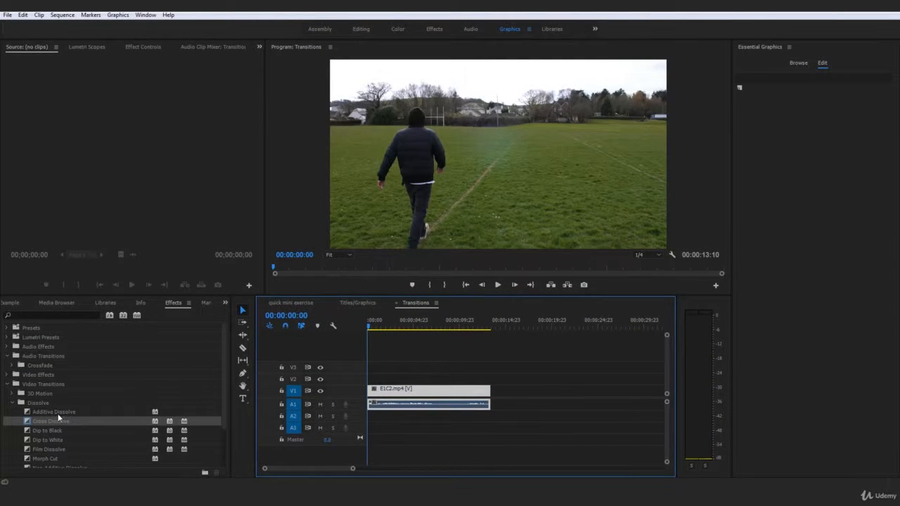
Set Dip to White as the default video transition and apply it at the start of E1C2.mp4 on V1
scroll(75, 413, "down", 1)
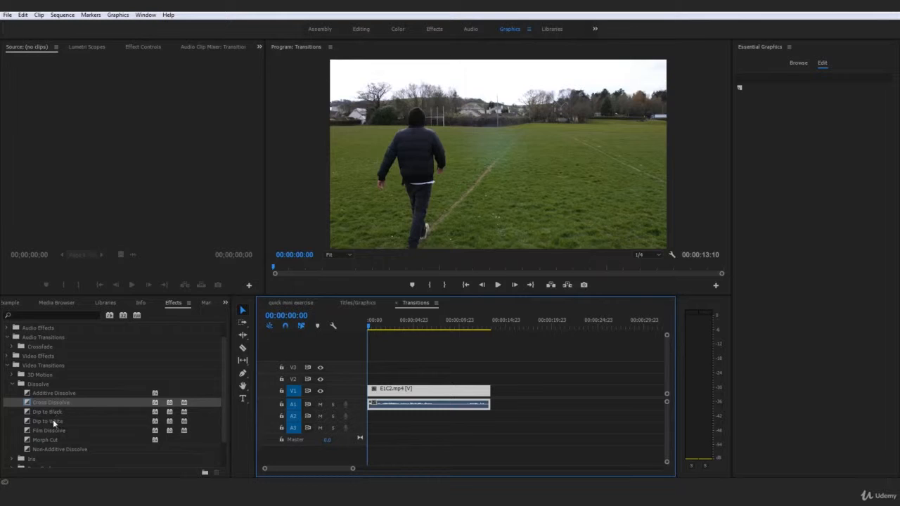
right_click(53, 422)
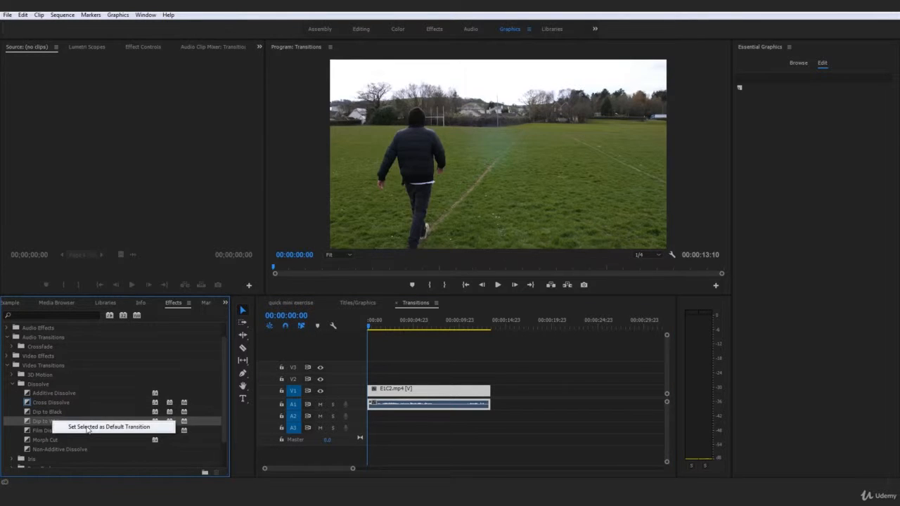
left_click(87, 428)
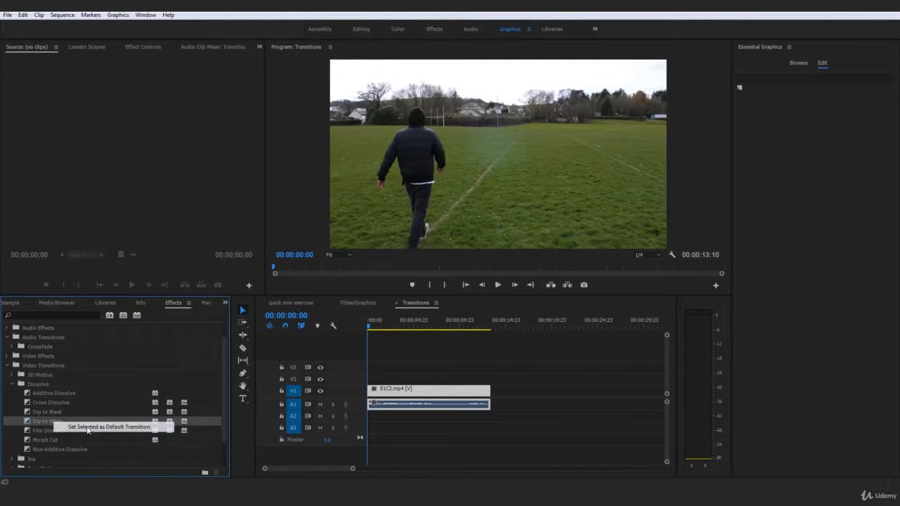
left_click(415, 358)
key("ctrl+d")
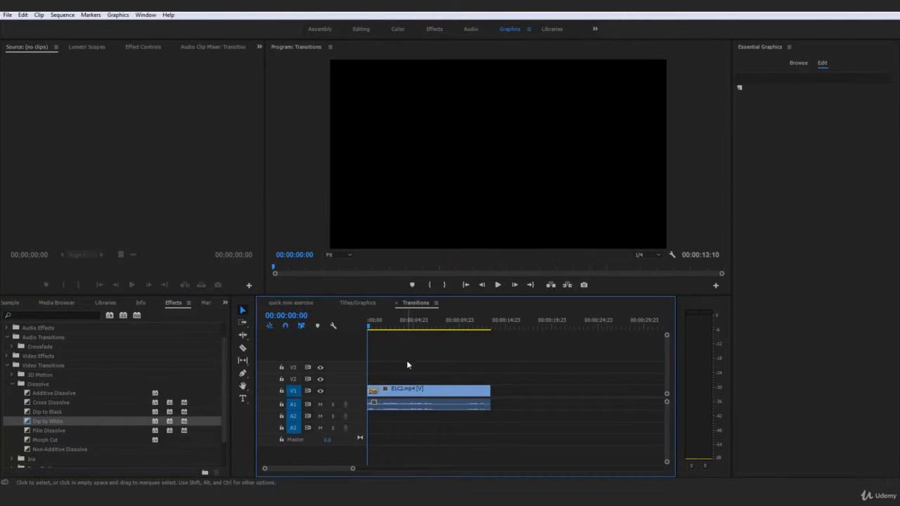
Play the Dip to White transition from the beginning of the Transitions sequence twice
key("space")
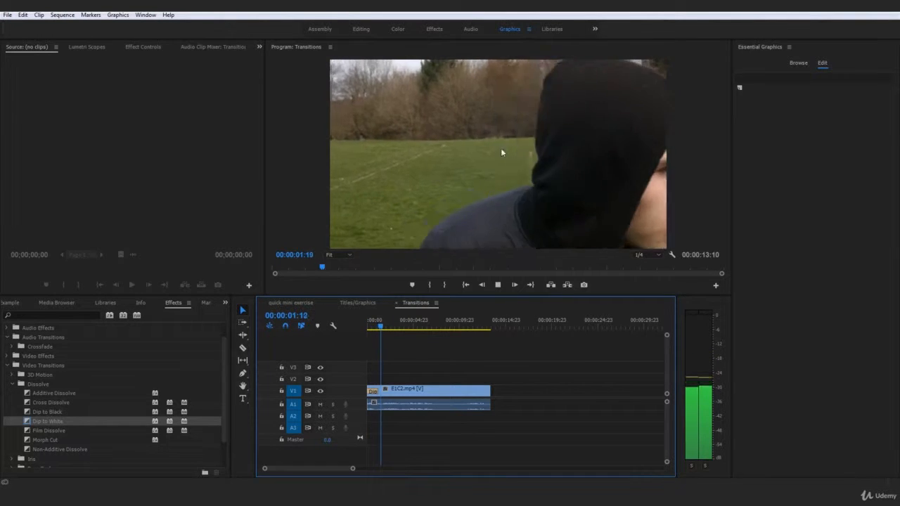
key("Home")
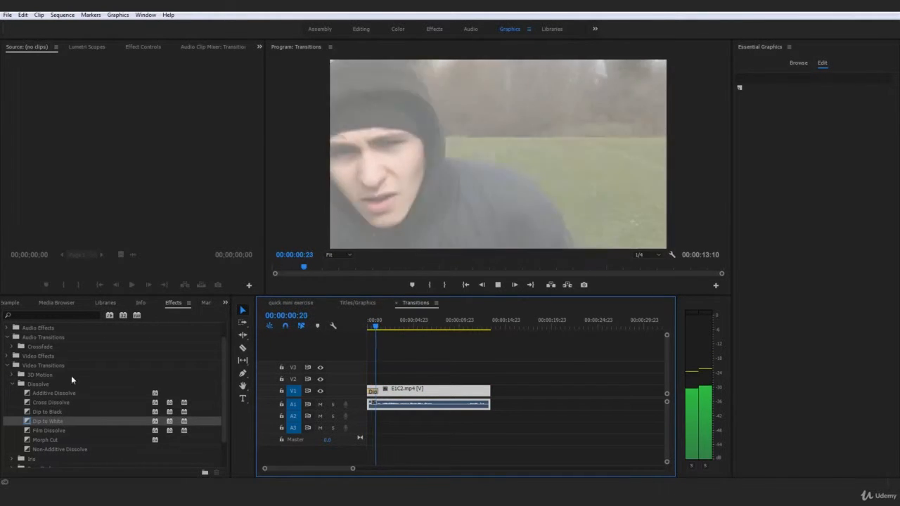
key("space")
Set Cross Dissolve as the default video transition again and remove the Dip to White from the E1C2.mp4 clip
right_click(54, 404)
left_click(27, 404)
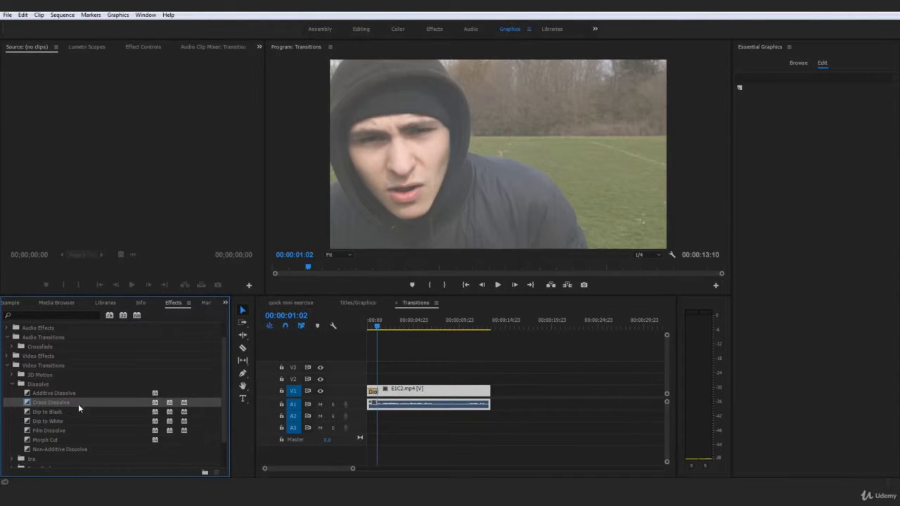
left_click(400, 368)
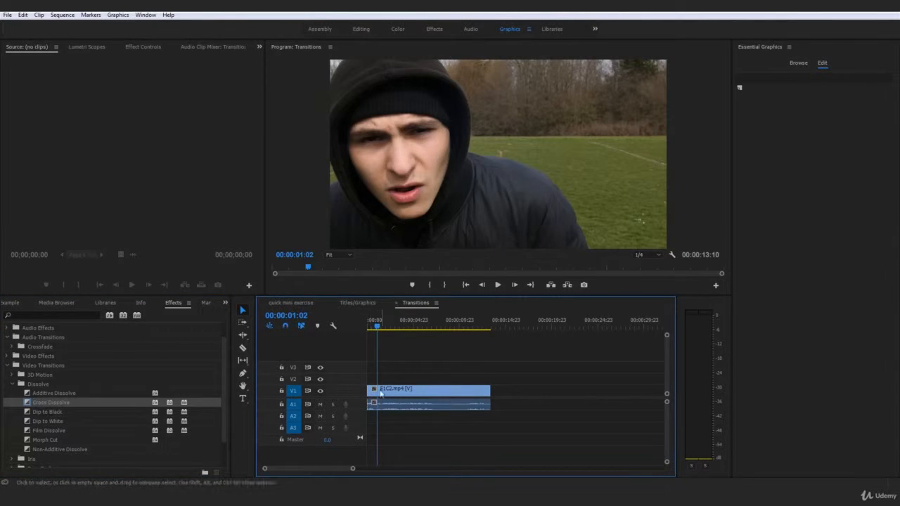
Manually place Cross Dissolve at the start of E1C2.mp4 on V1 for a preview, and undo it
left_click(367, 328)
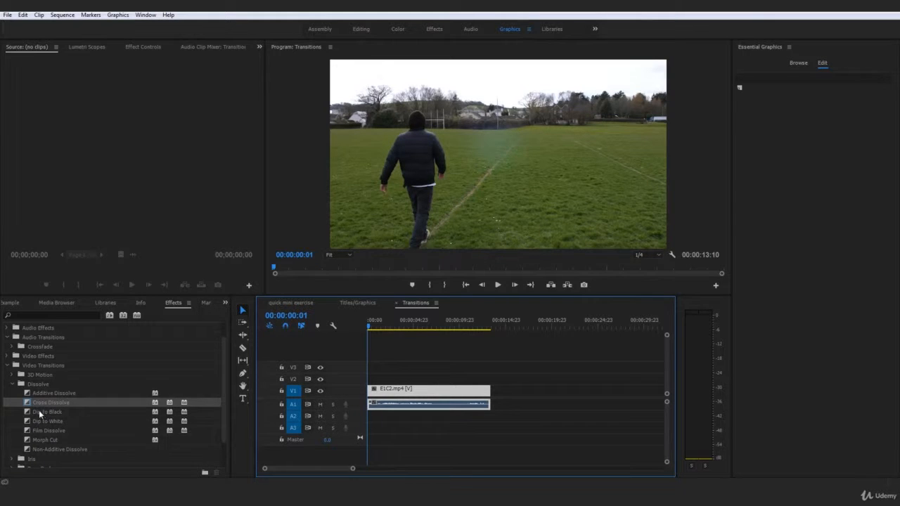
left_click_drag(43, 402, 373, 390)
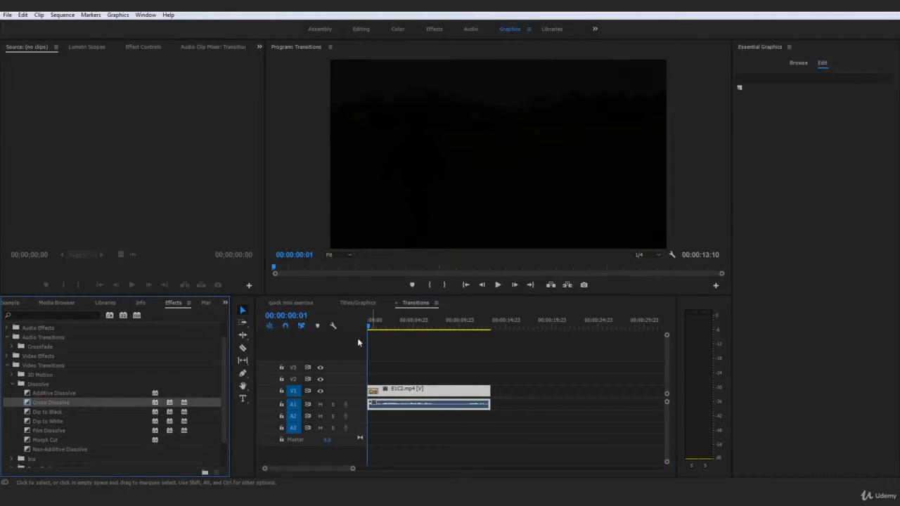
key("space")
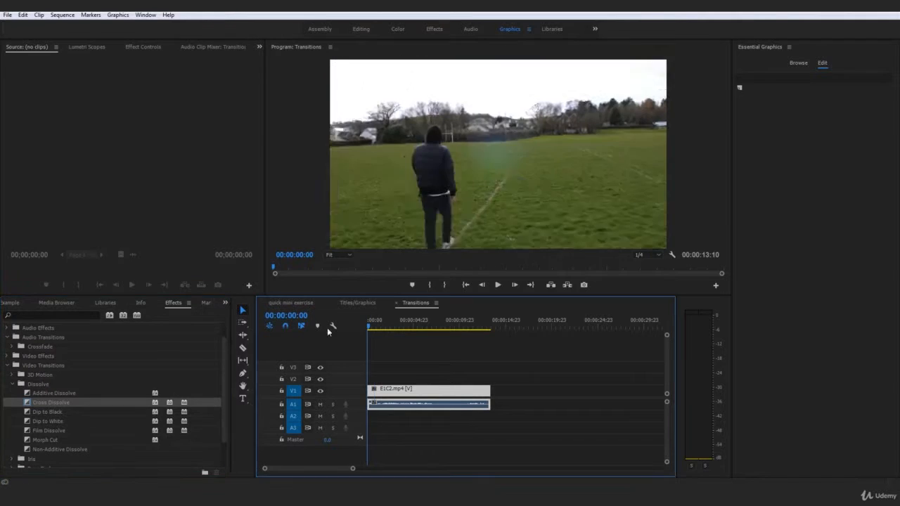
Try the Flip Over transition from 3D Motion at the start of E1C2.mp4 on V1, and undo it after playback
left_click(10, 384)
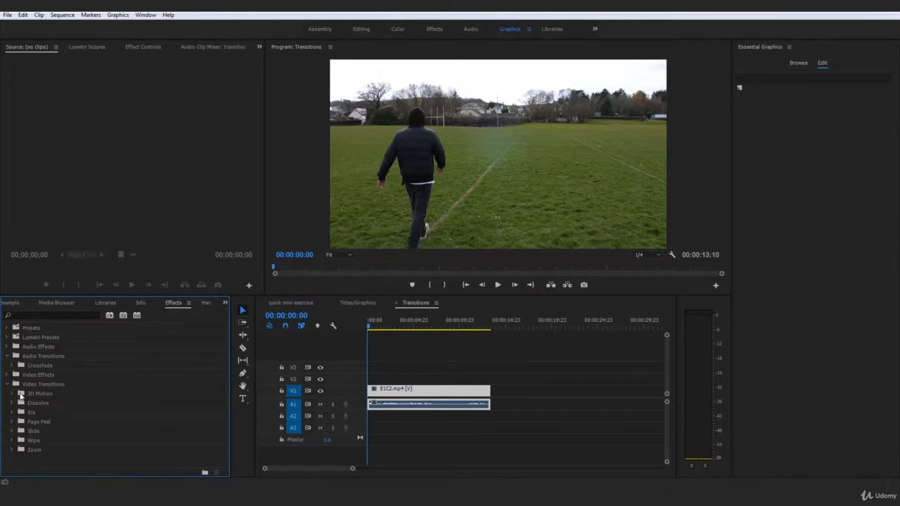
left_click(12, 393)
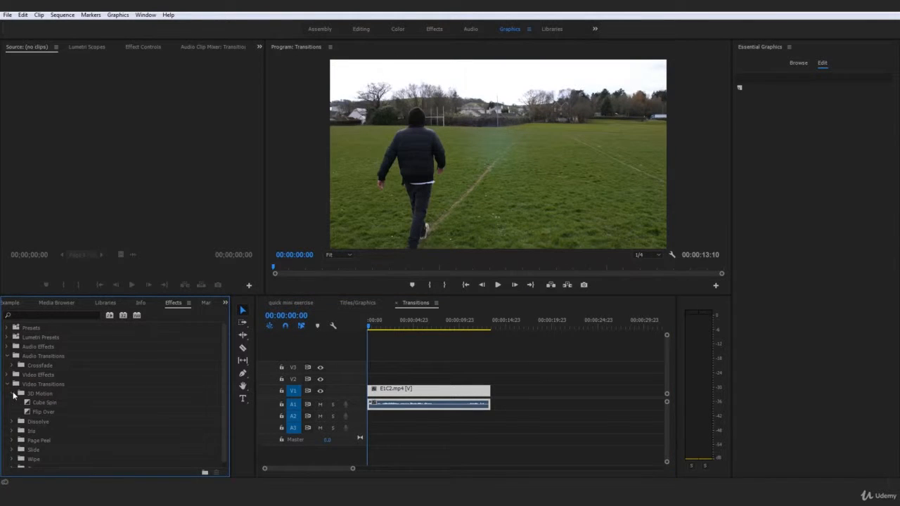
left_click(59, 410)
left_click_drag(60, 410, 373, 391)
left_click(411, 361)
key("space")
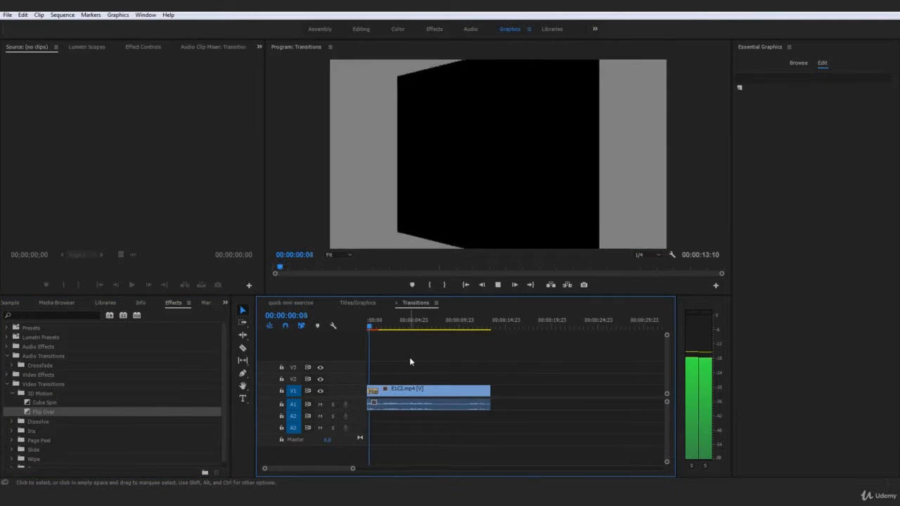
key("ctrl+z")
key("ctrl+z")
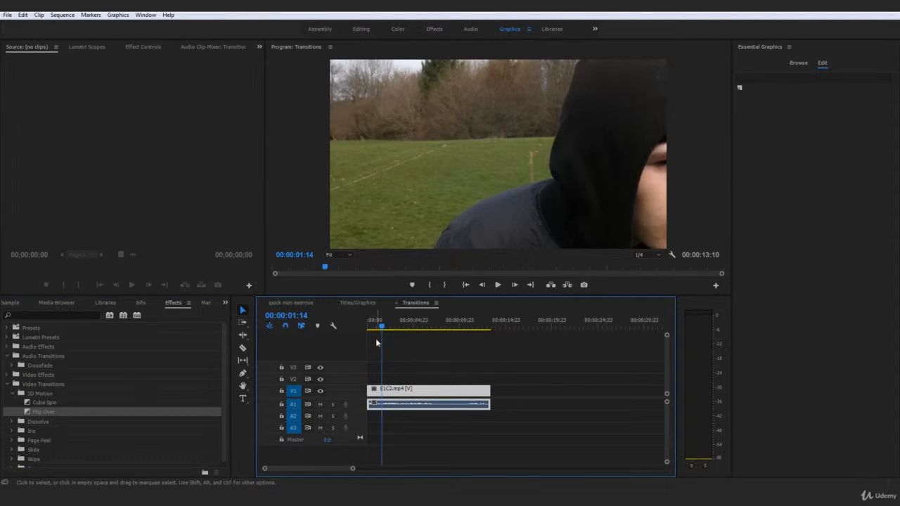
left_click_drag(373, 327, 362, 331)
Try the Iris Diamond transition at the start of E1C2.mp4 on V1, playing it twice before undoing it
scroll(135, 412, "down", 1)
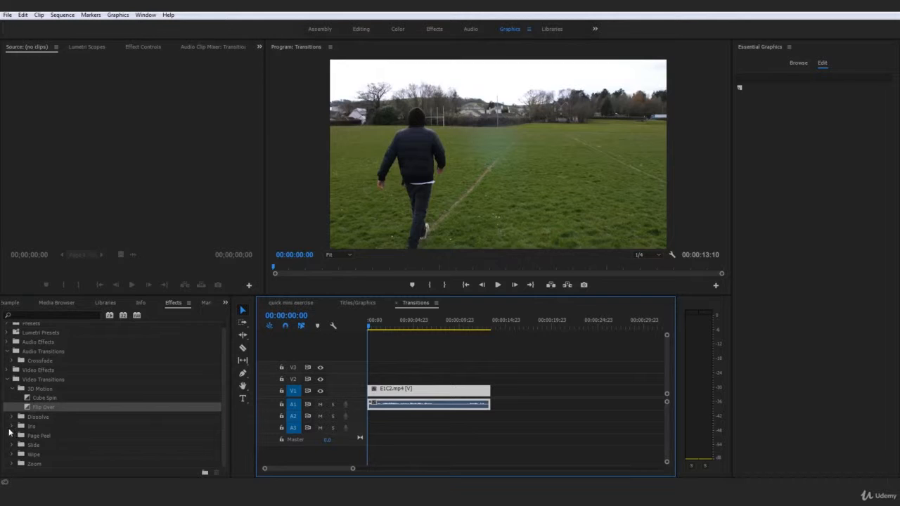
left_click(11, 426)
scroll(29, 436, "down", 2)
left_click_drag(28, 426, 377, 396)
key("space")
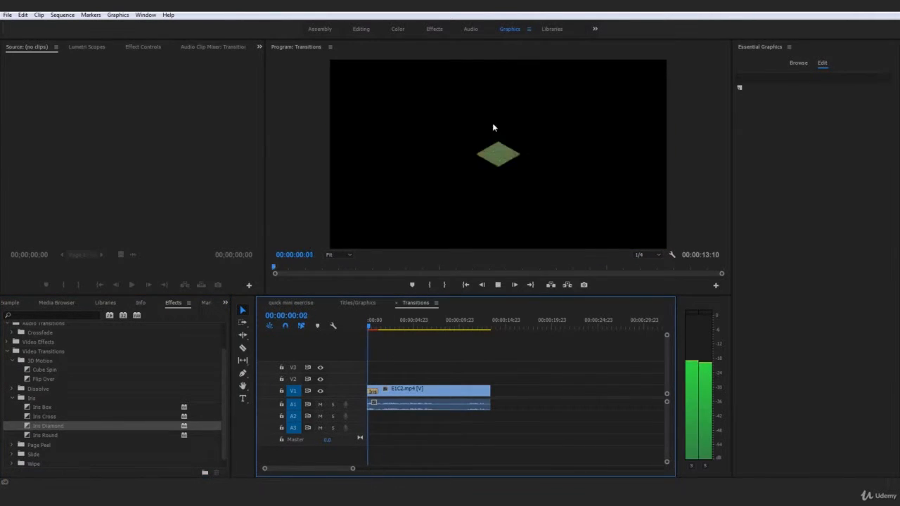
left_click_drag(378, 325, 355, 326)
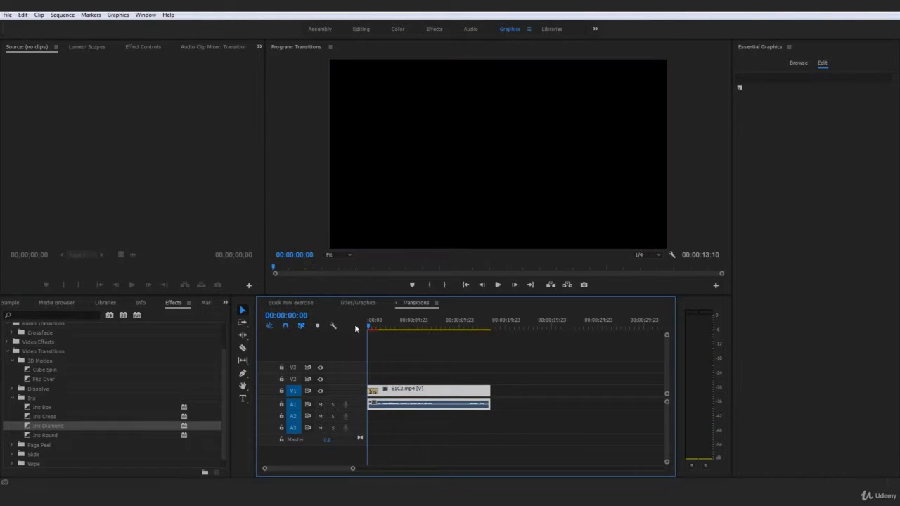
key("space")
key("space")
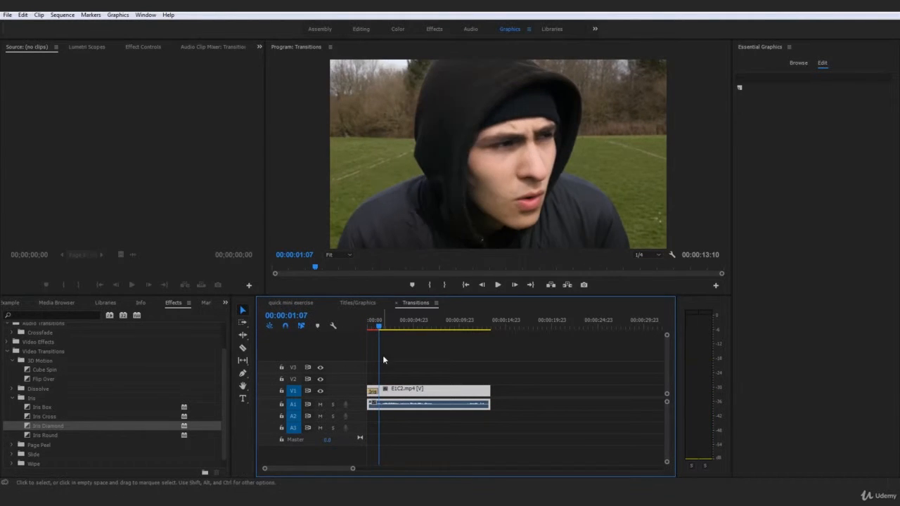
key("ctrl+z")
left_click_drag(378, 326, 368, 327)
Try the Page Peel transition at the start of E1C2.mp4 on V1, playing it twice before undoing it
scroll(109, 389, "down", 1)
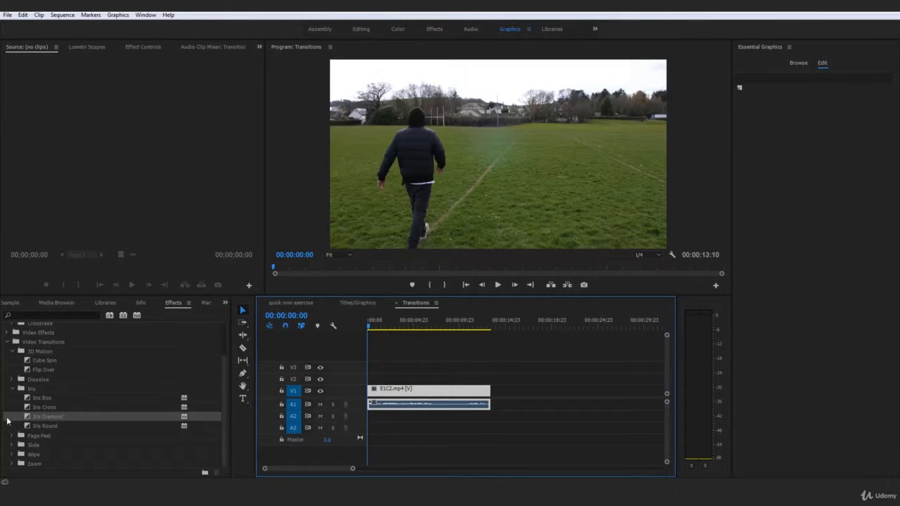
left_click(11, 390)
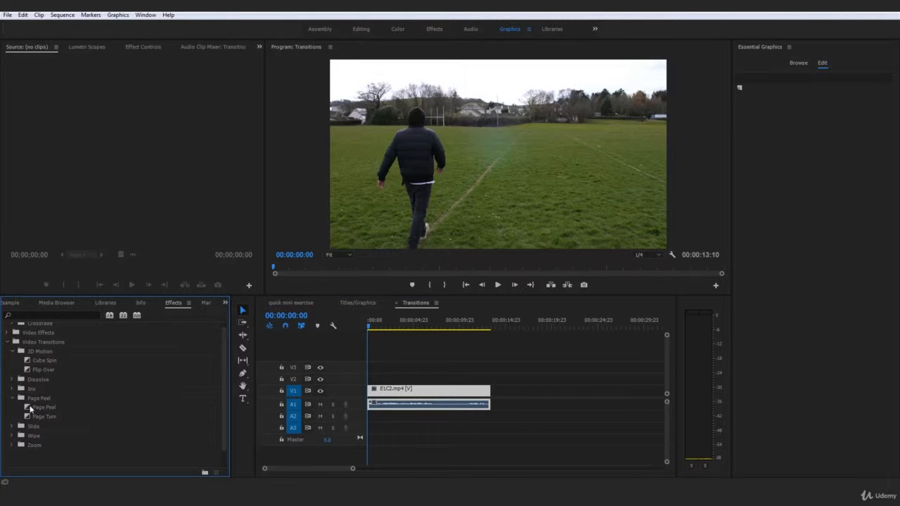
left_click(26, 407)
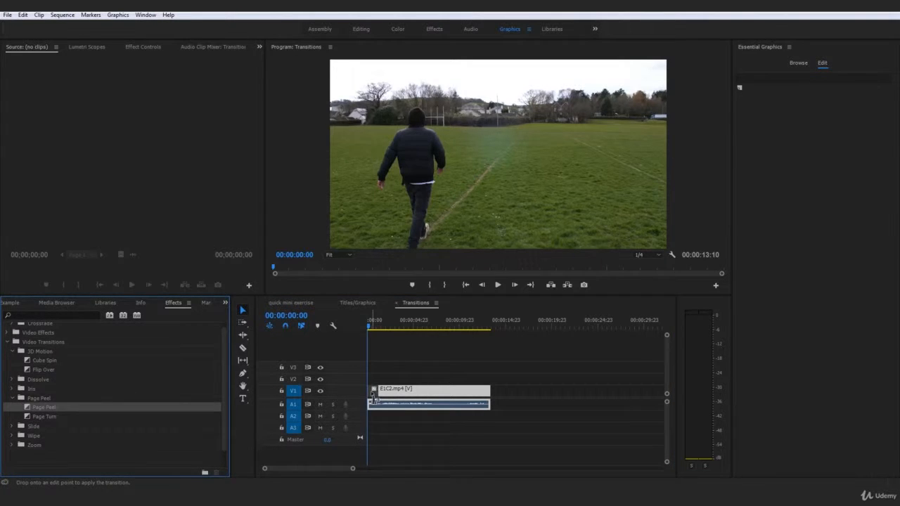
left_click_drag(374, 398, 372, 395)
key("space")
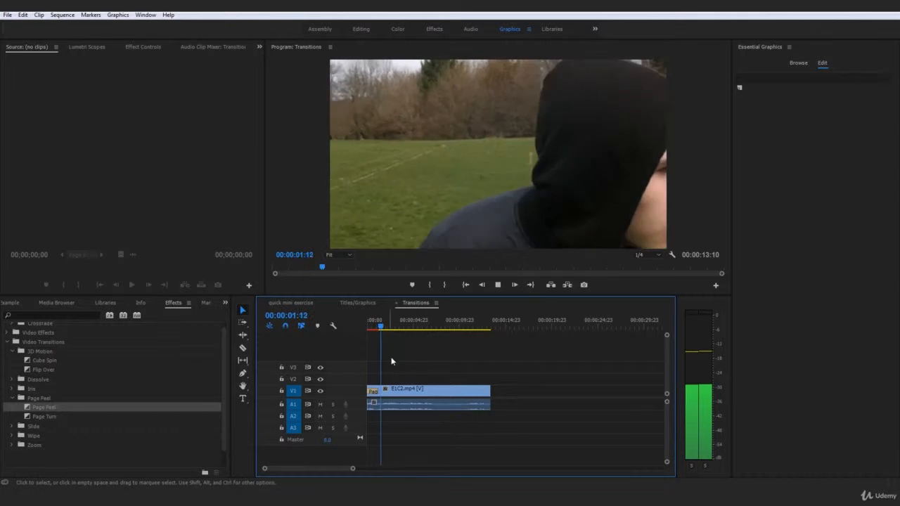
left_click_drag(382, 326, 362, 326)
key("space")
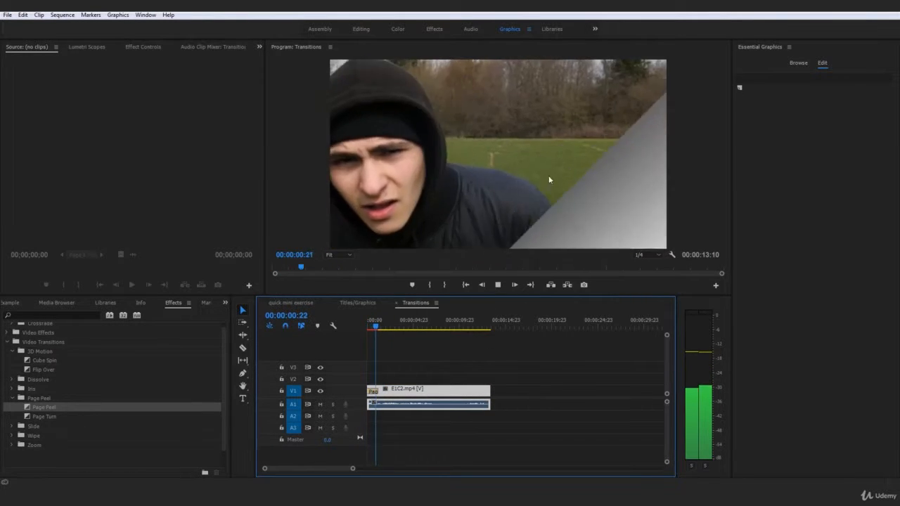
key("space")
Try the Page Turn transition at the start of E1C2.mp4 on V1, playing it several times before undoing it
left_click(31, 417)
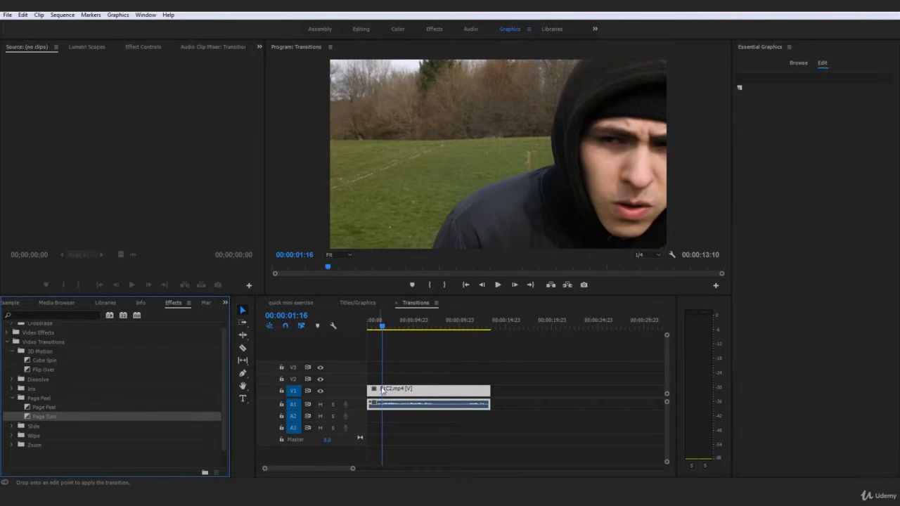
left_click(372, 319)
key("space")
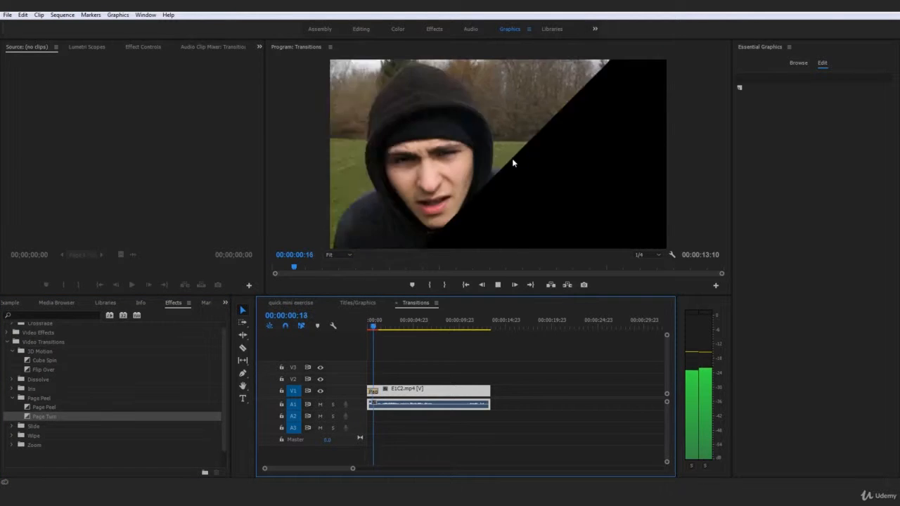
left_click(366, 321)
key("space")
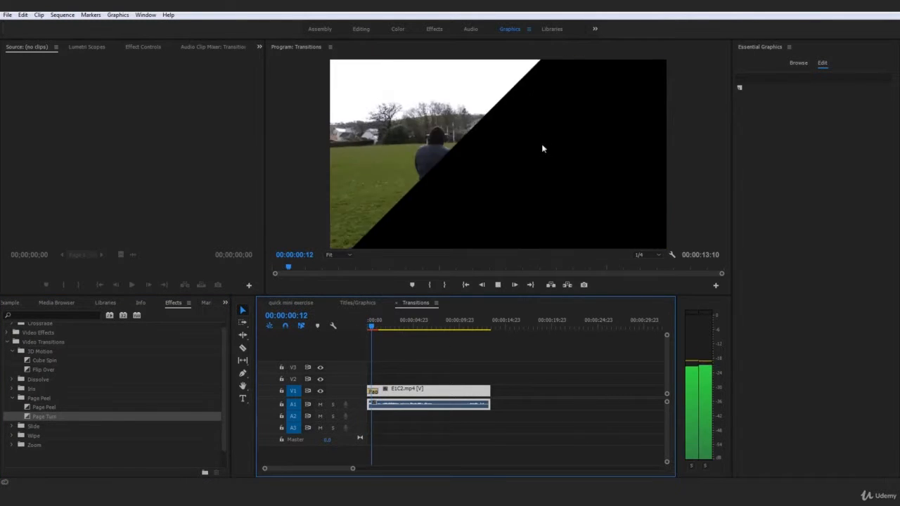
left_click(366, 327)
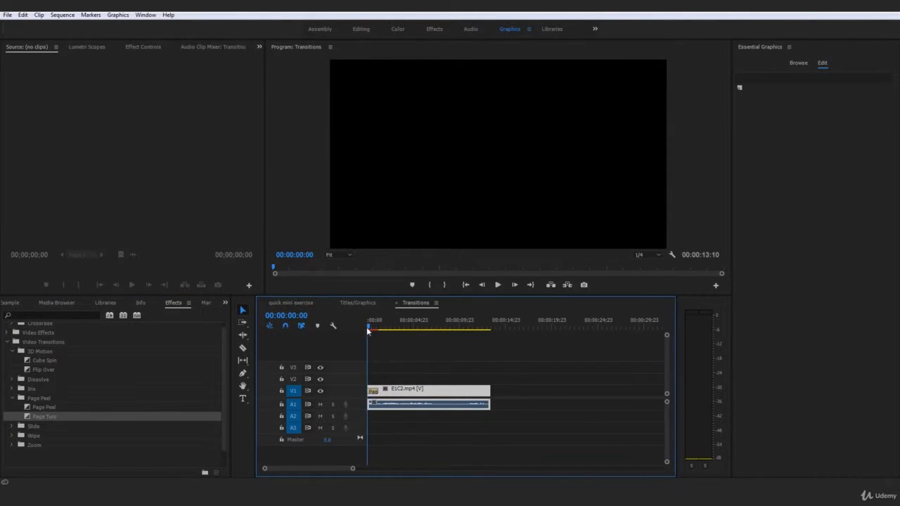
key("space")
left_click_drag(374, 328, 352, 332)
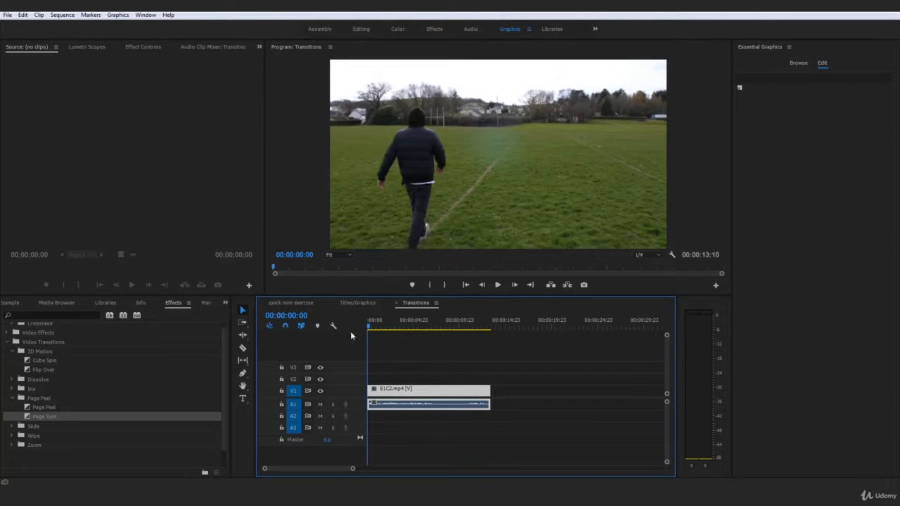
Try the Push transition from the Slide group at the start of E1C2.mp4 on V1, and play it back
left_click(12, 400)
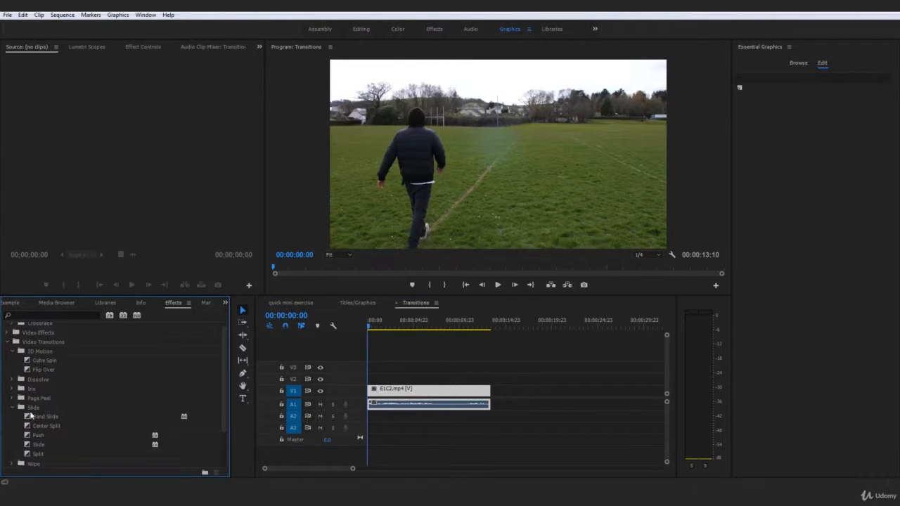
scroll(33, 430, "down", 2)
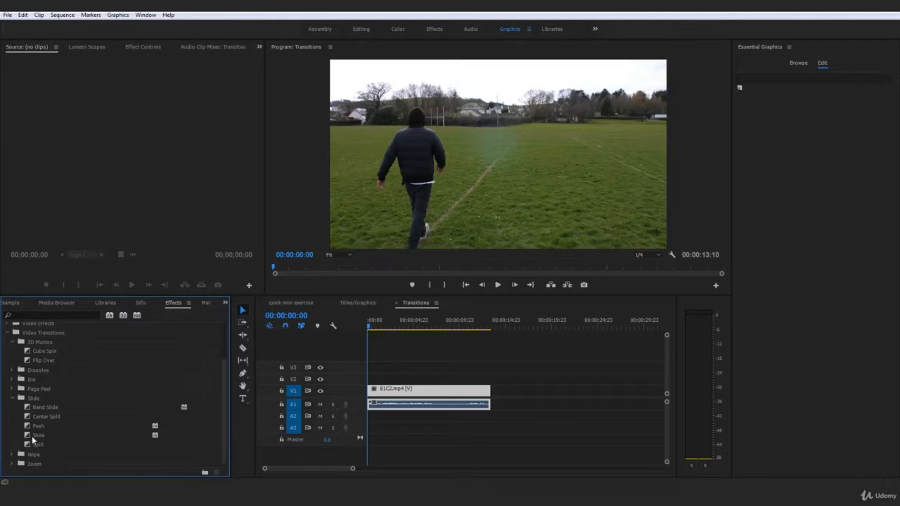
left_click(29, 427)
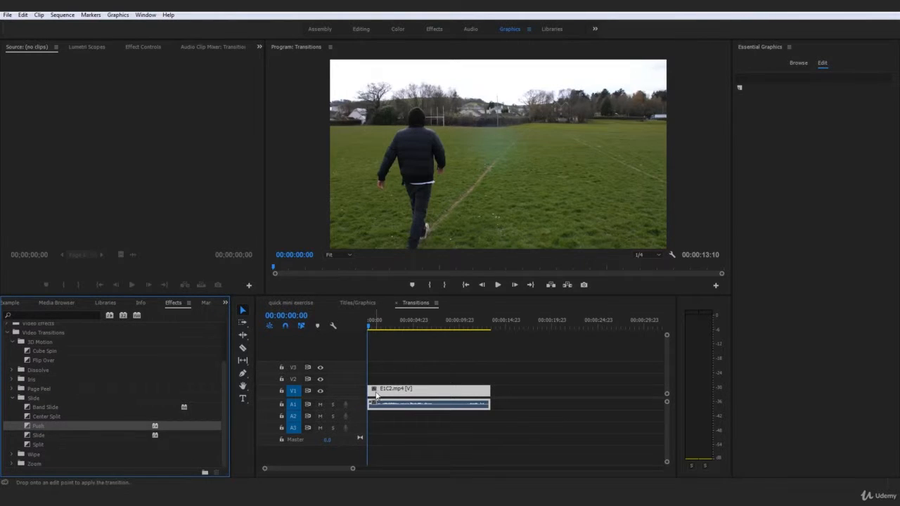
left_click_drag(377, 397, 376, 391)
key("space")
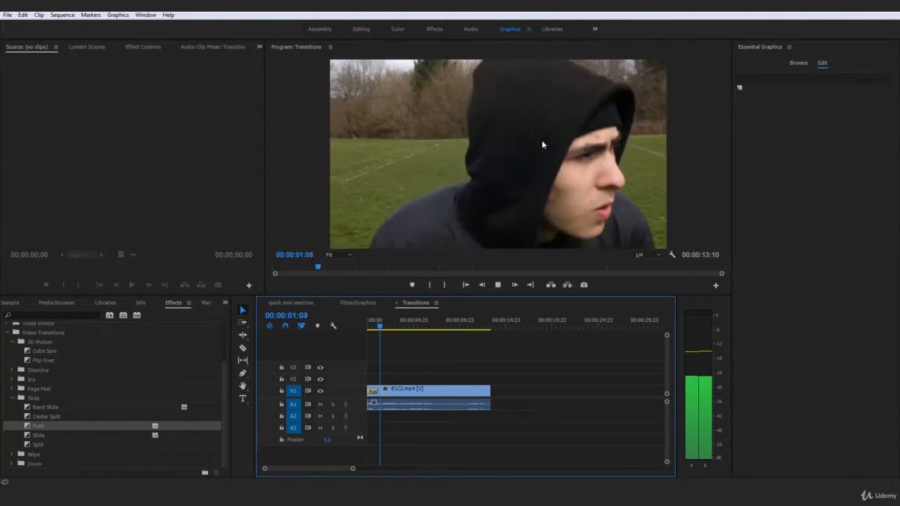
key("space")
Try the Slide transition at the start of E1C2.mp4 on V1, playing it from the beginning of the sequence
left_click_drag(29, 436, 371, 390)
left_click_drag(373, 325, 349, 331)
key("space")
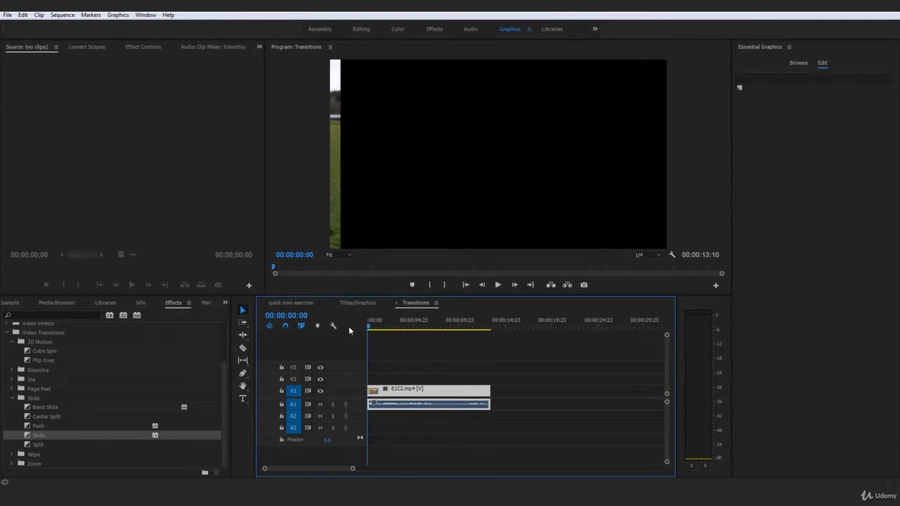
key("space")
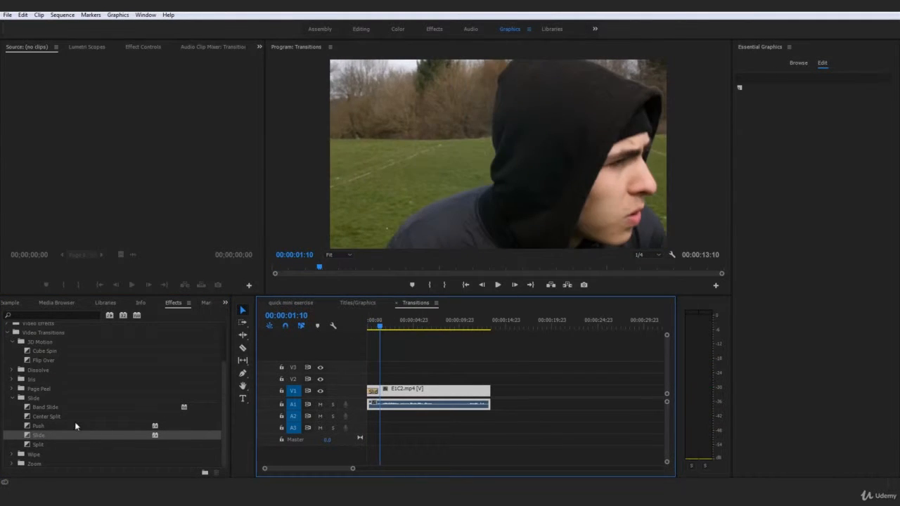
Try the Split transition at the start of E1C2.mp4 on V1, and undo it after playback
left_click_drag(29, 445, 451, 389)
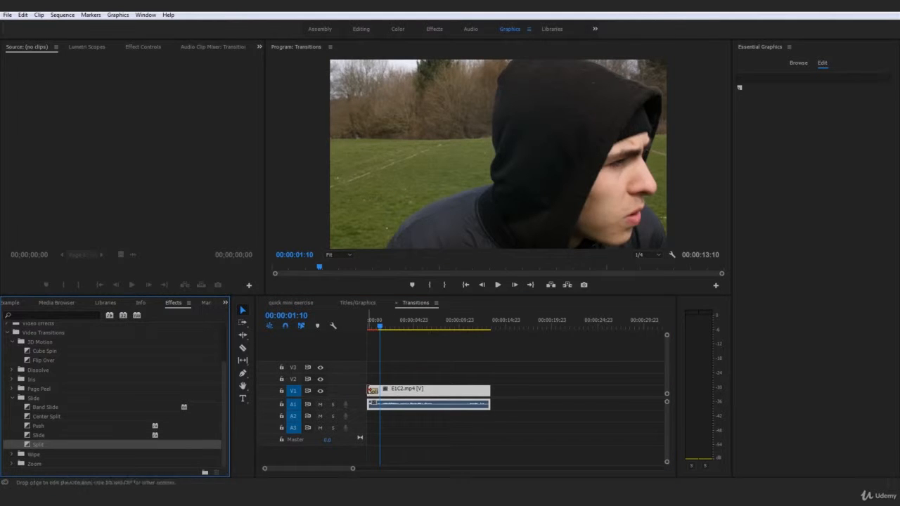
left_click_drag(379, 326, 362, 326)
key("space")
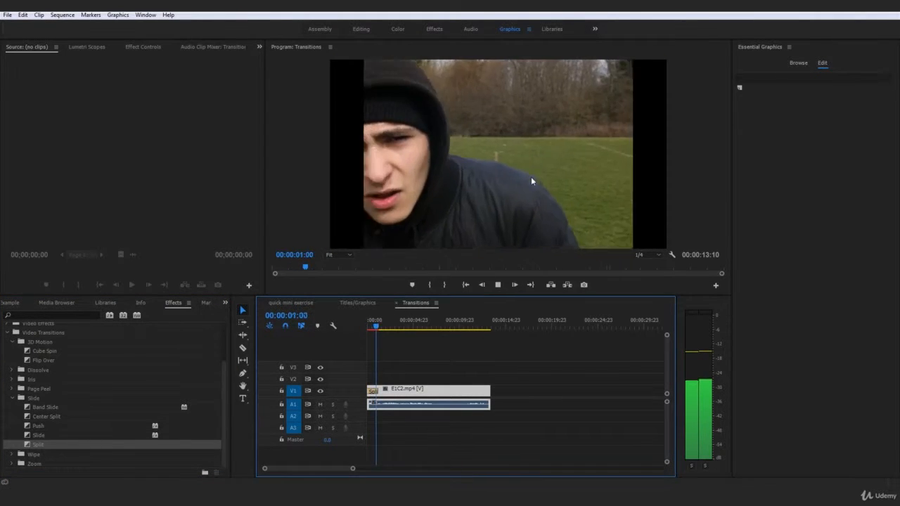
key("space")
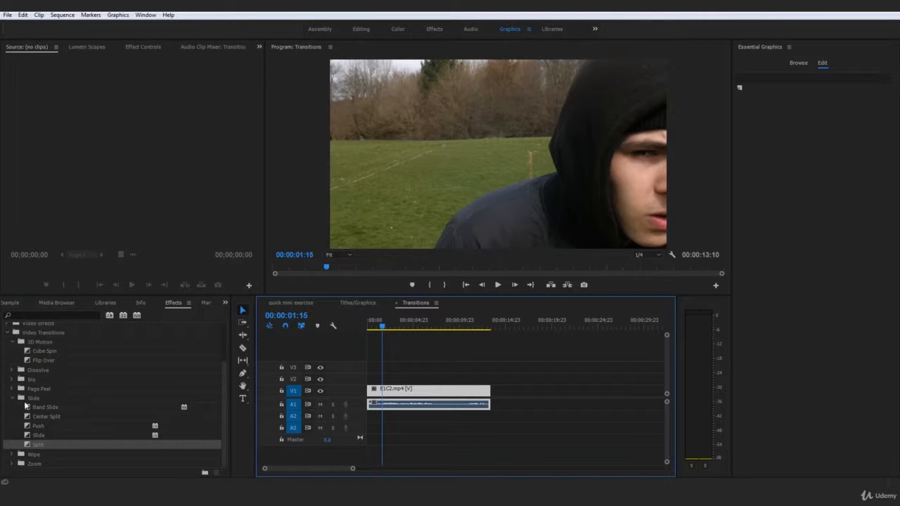
Try the Band Slide transition at the start of E1C2.mp4 on V1, and undo it after playback
left_click(31, 406)
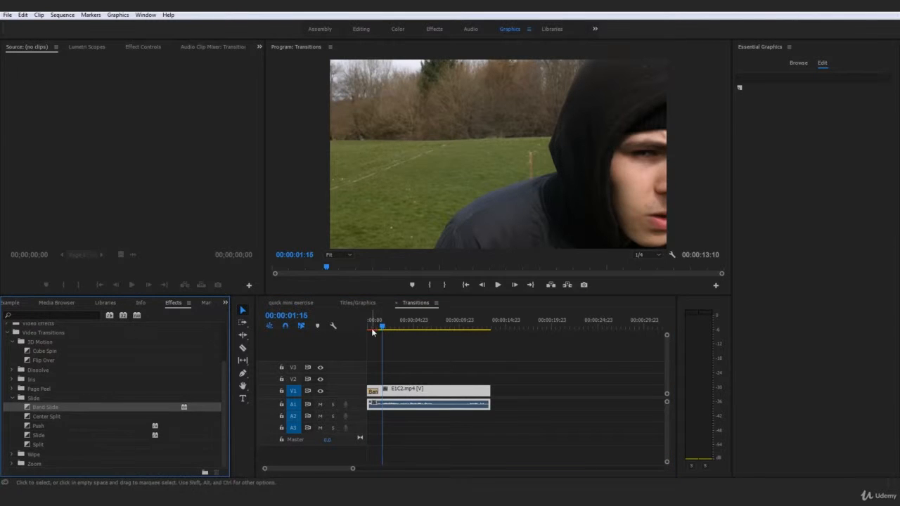
left_click(371, 328)
key("space")
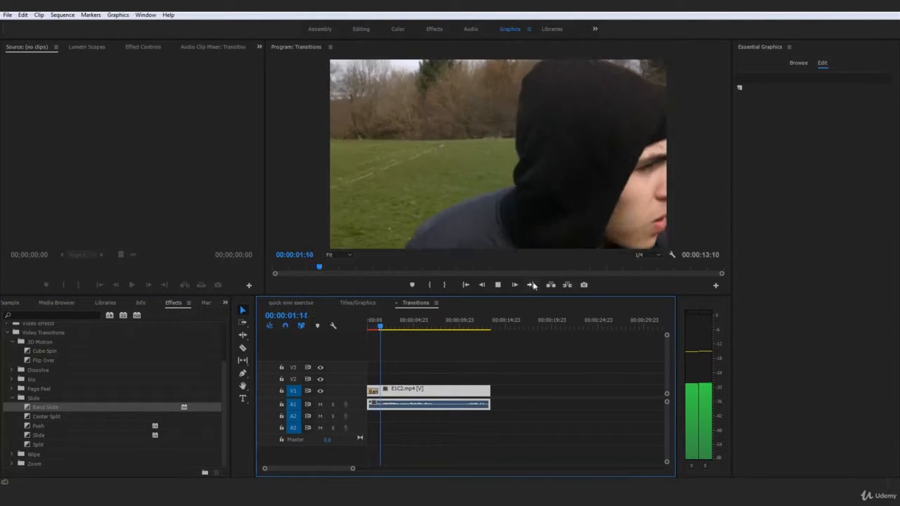
key("space")
key("ctrl+z")
Try the Radial Wipe transition from the Wipe group at the start of E1C2.mp4 on V1, and undo it after playback
left_click(13, 398)
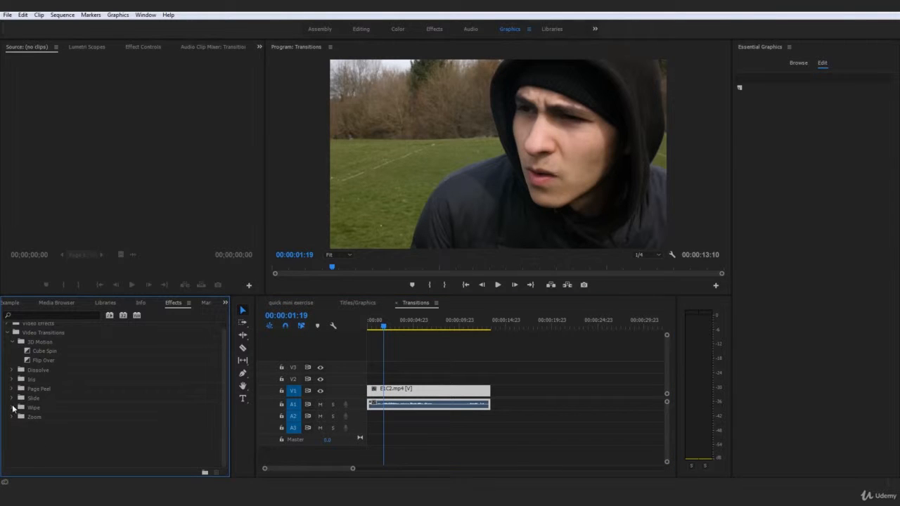
left_click(12, 407)
scroll(39, 410, "up", 1)
scroll(38, 421, "down", 4)
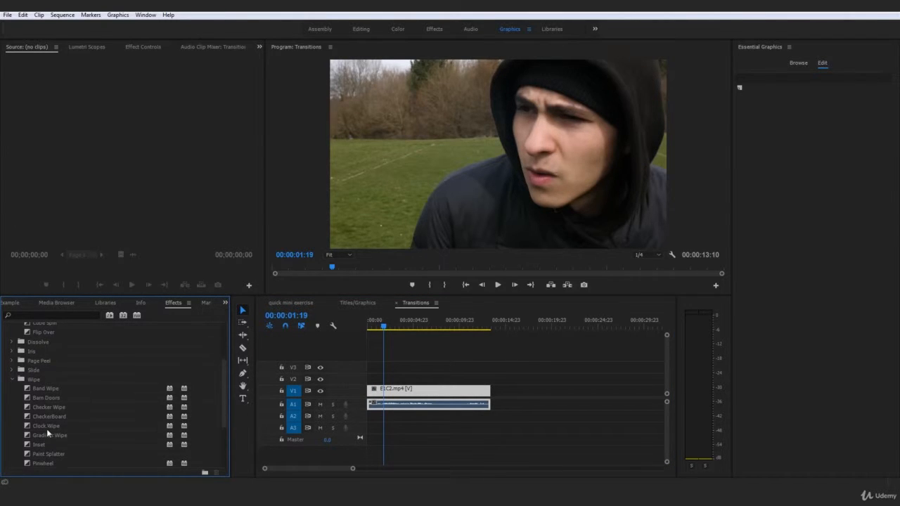
left_click_drag(26, 436, 215, 430)
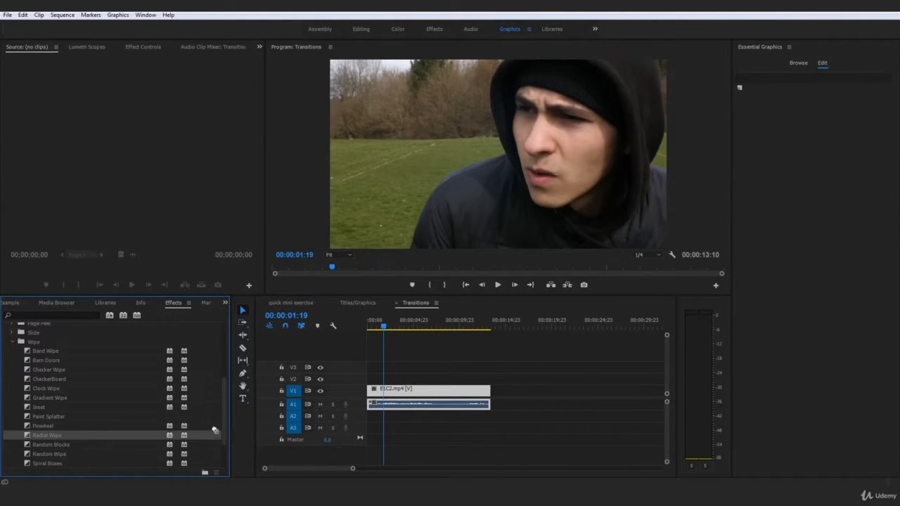
left_click_drag(369, 394, 371, 393)
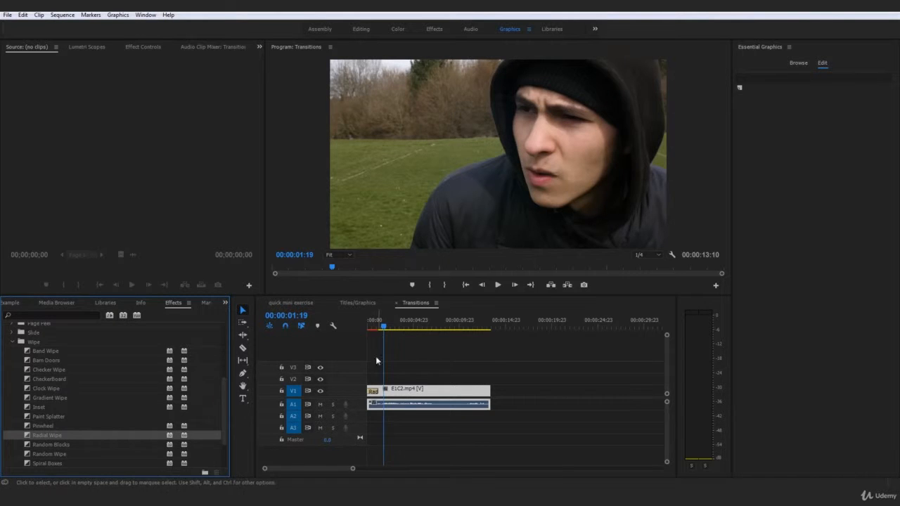
left_click_drag(375, 326, 346, 329)
key("space")
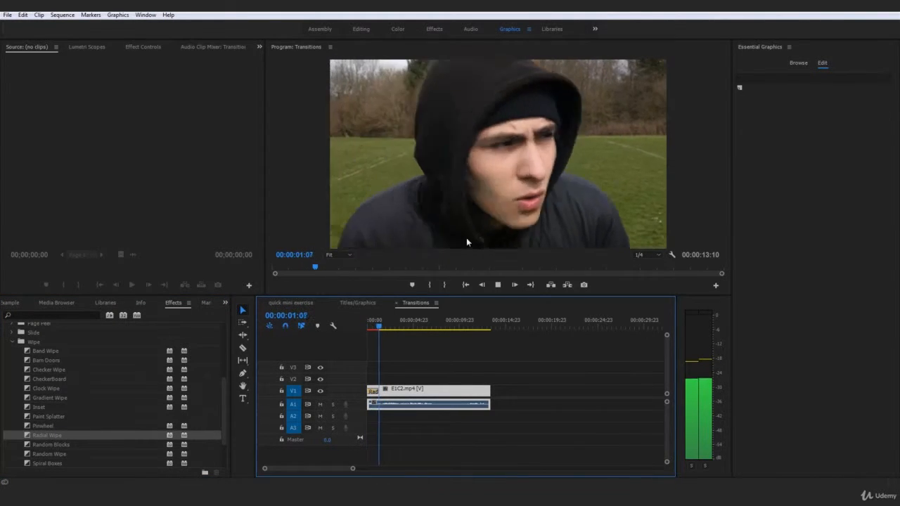
left_click(362, 322)
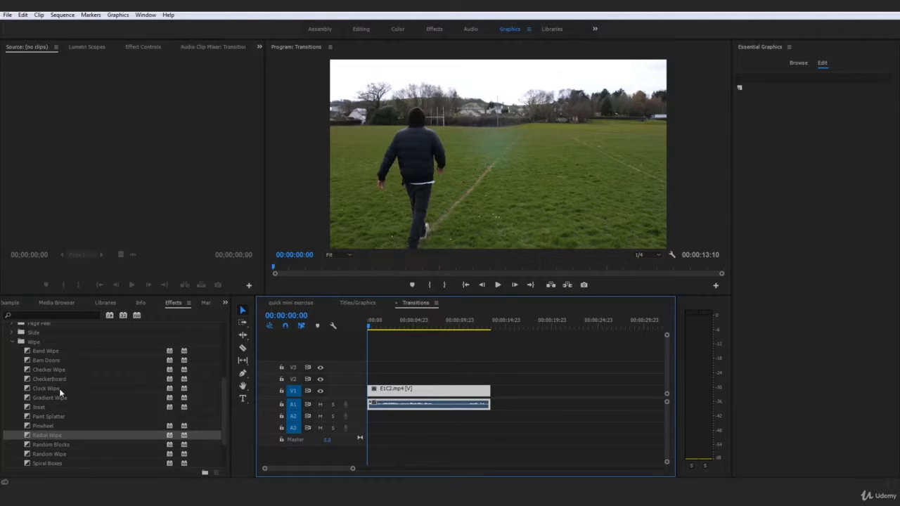
Try the Wipe transition at the start of E1C2.mp4 on V1, and play it from the beginning of the sequence
scroll(60, 391, "down", 1)
scroll(75, 421, "down", 1)
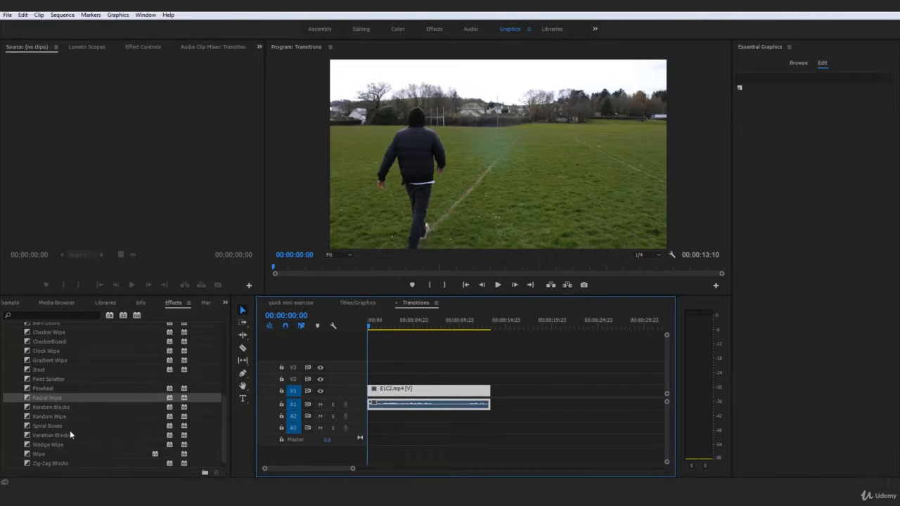
scroll(63, 444, "down", 1)
left_click_drag(63, 444, 369, 391)
key("space")
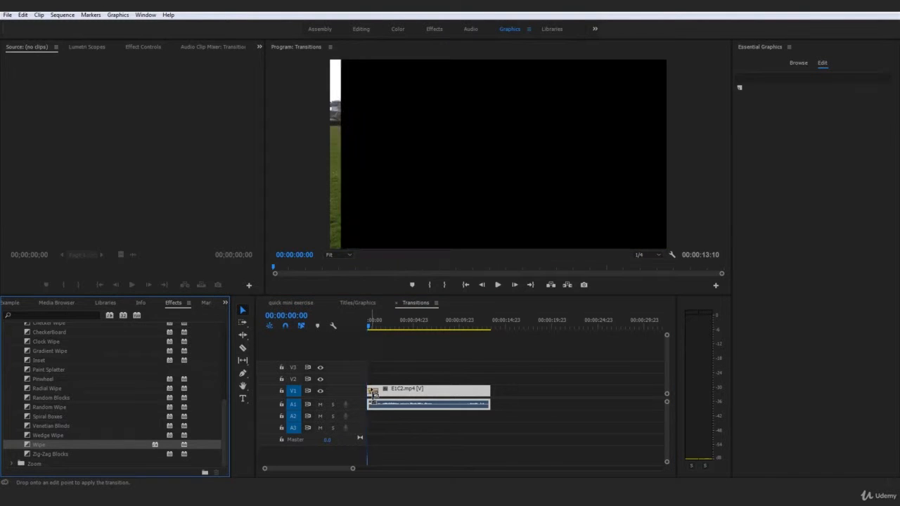
left_click_drag(374, 327, 346, 329)
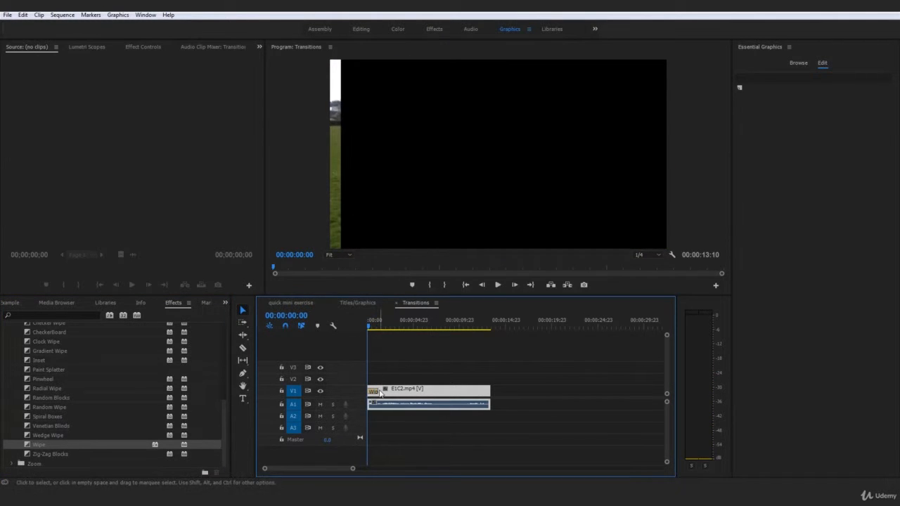
key("space")
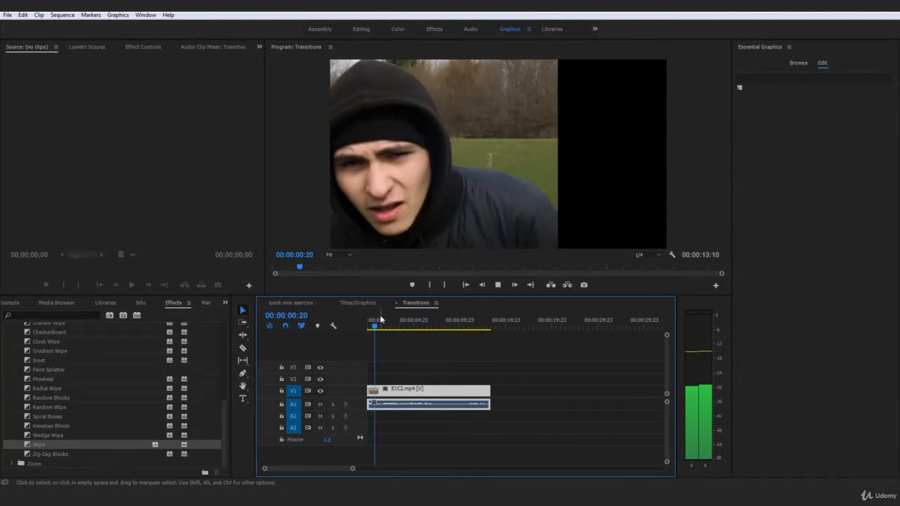
left_click_drag(373, 324, 342, 329)
Zoom in on the timeline and shorten the Wipe transition on E1C2.mp4 to well under one second
left_click(483, 368)
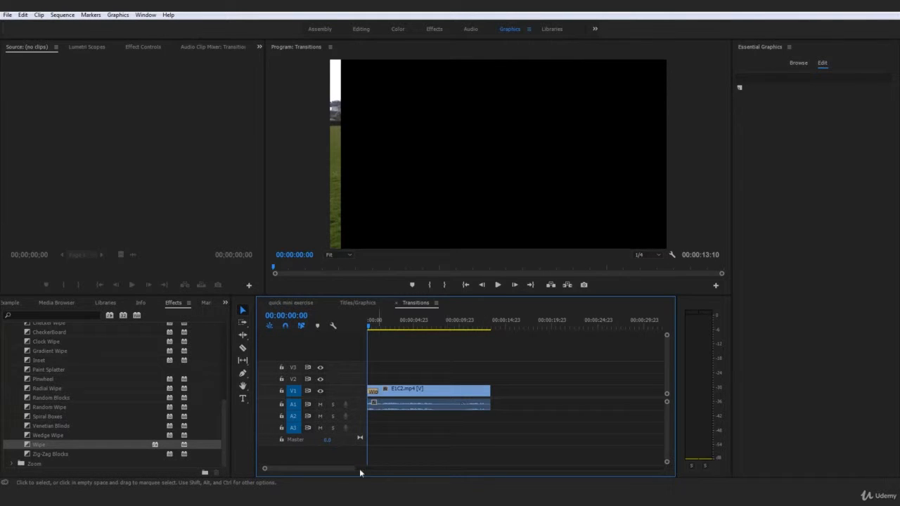
left_click_drag(351, 471, 331, 465)
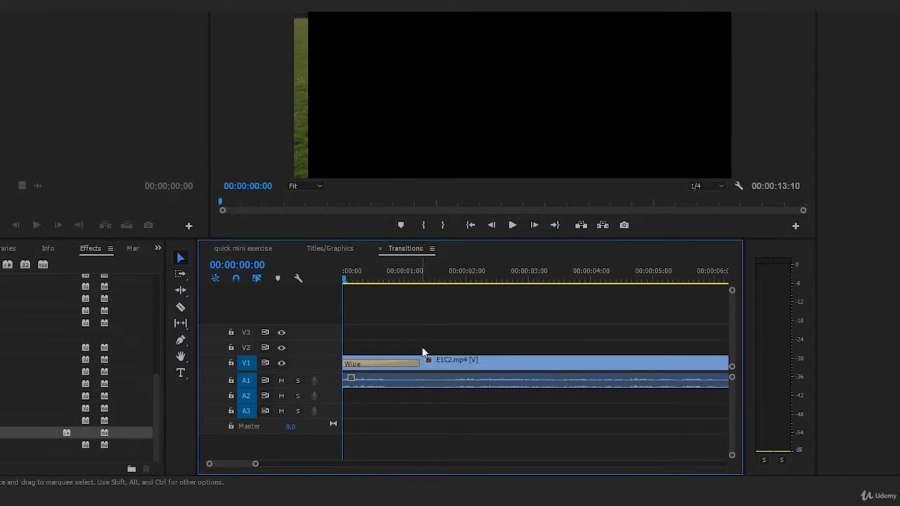
left_click(395, 362)
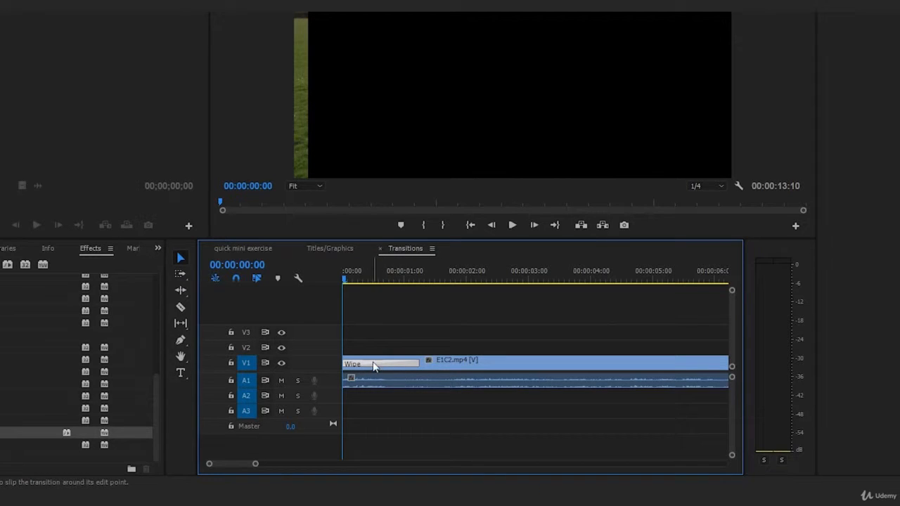
left_click(458, 361)
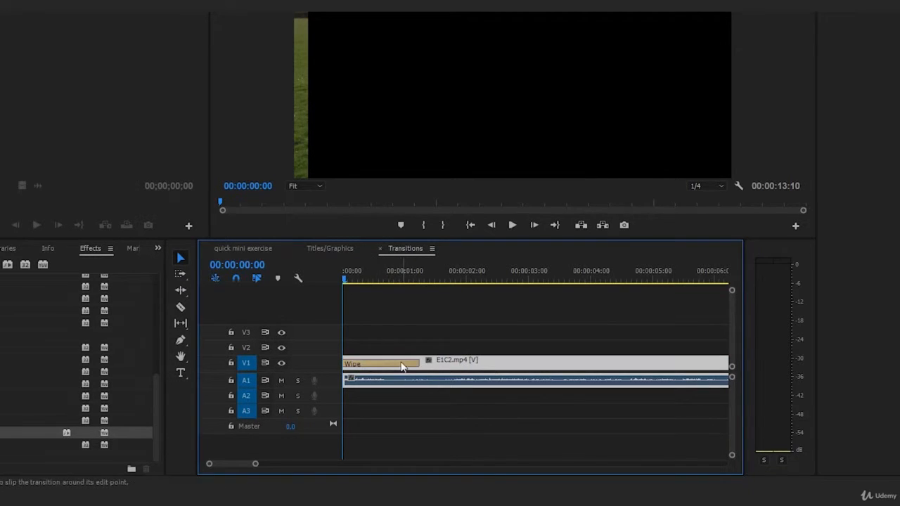
left_click(402, 365)
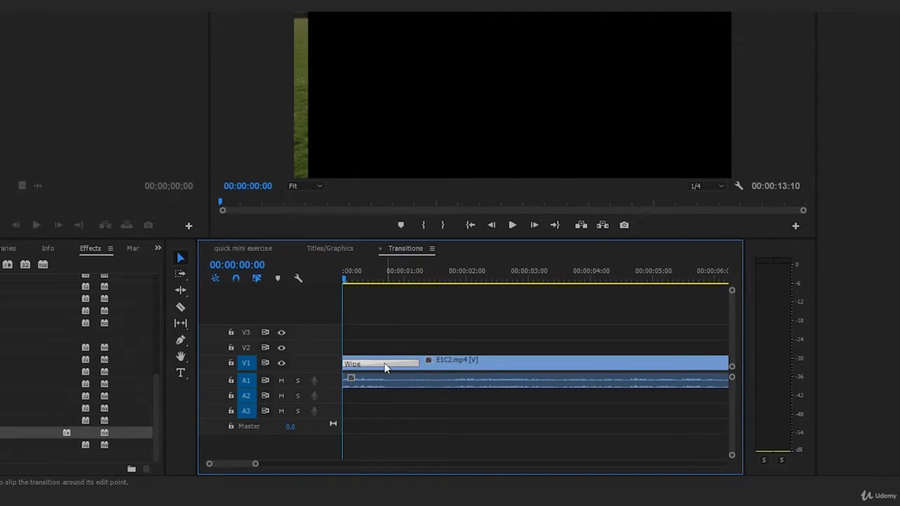
left_click_drag(418, 363, 375, 388)
Play back the shortened Wipe transition from the sequence start, and zoom the timeline out to show the whole clip
key("space")
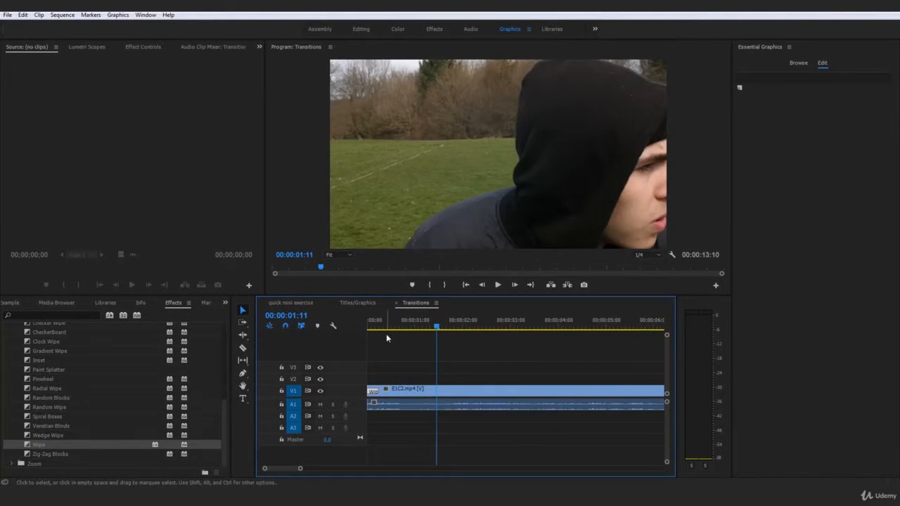
left_click_drag(380, 322, 333, 326)
key("space")
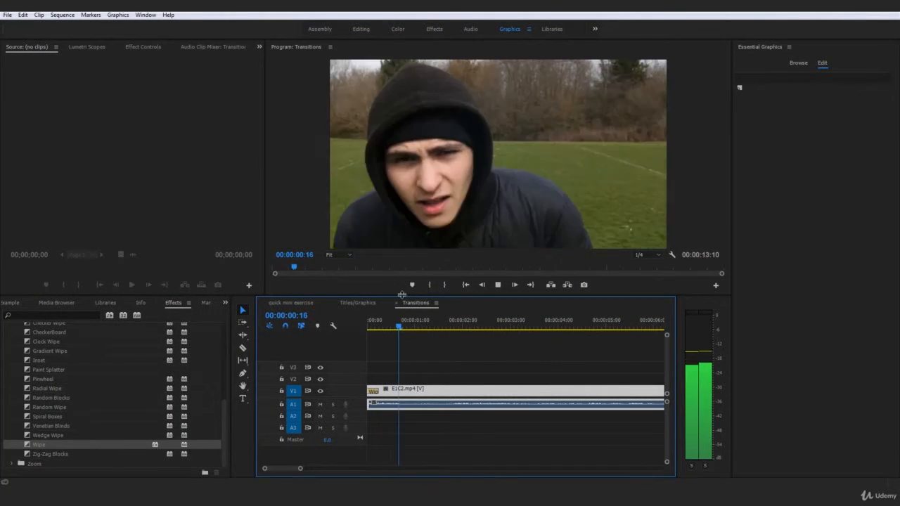
key("space")
left_click_drag(300, 468, 356, 469)
key("space")
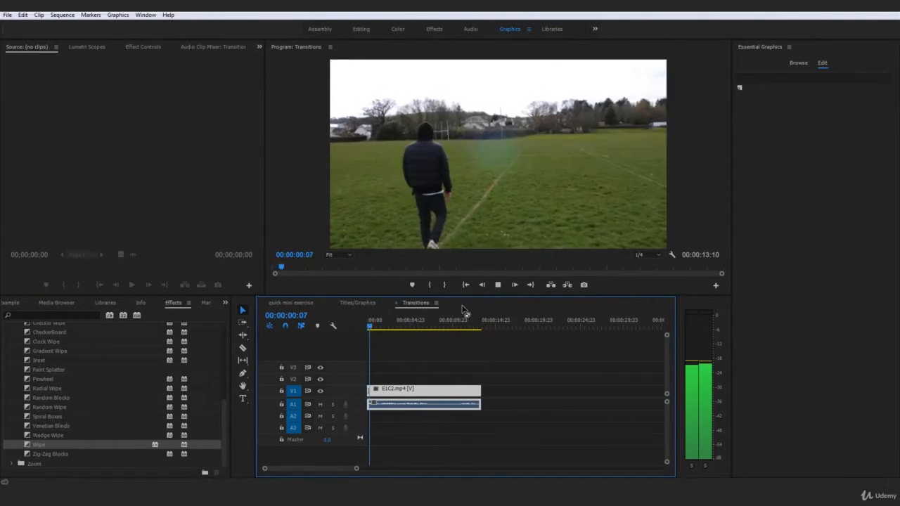
key("space")
Try shifting E1C2.mp4 about 22 frames later in the sequence, play the wipe from black, and restore the clip's position
left_click_drag(415, 398, 416, 374)
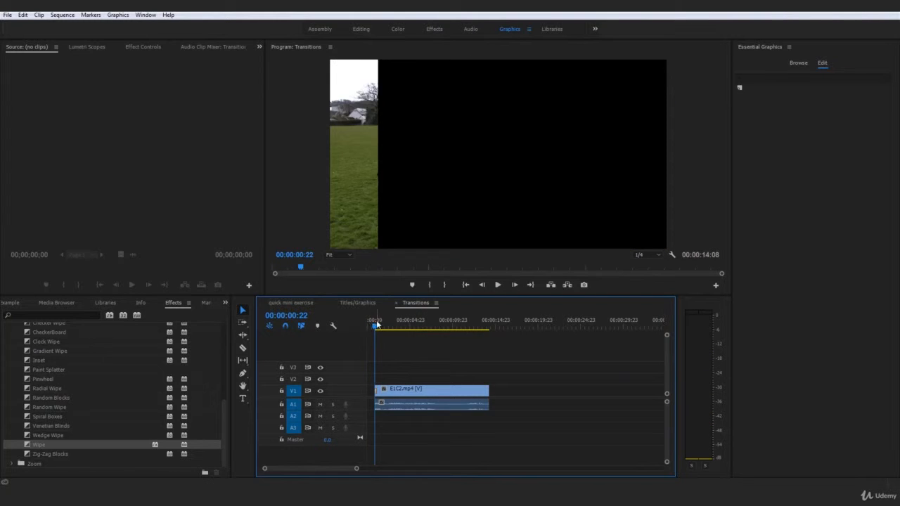
left_click_drag(376, 323, 369, 324)
key("space")
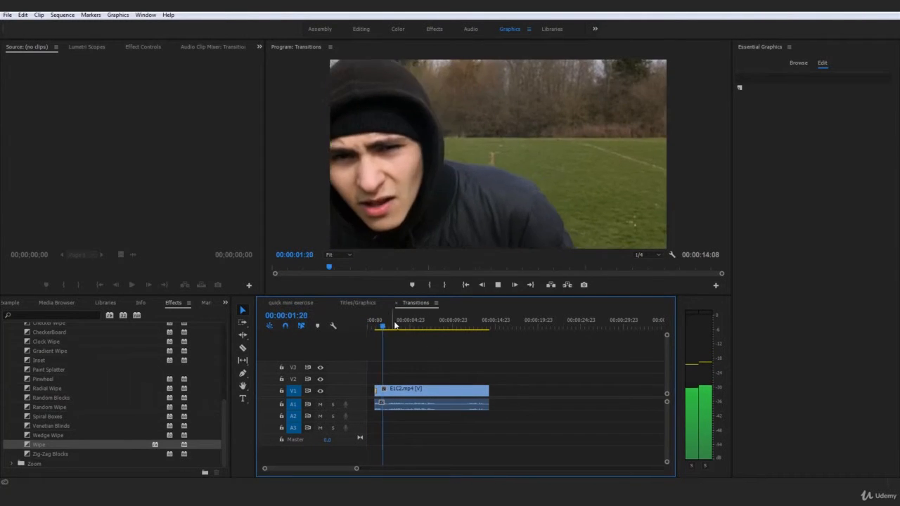
left_click(428, 389)
left_click_drag(429, 388, 429, 385)
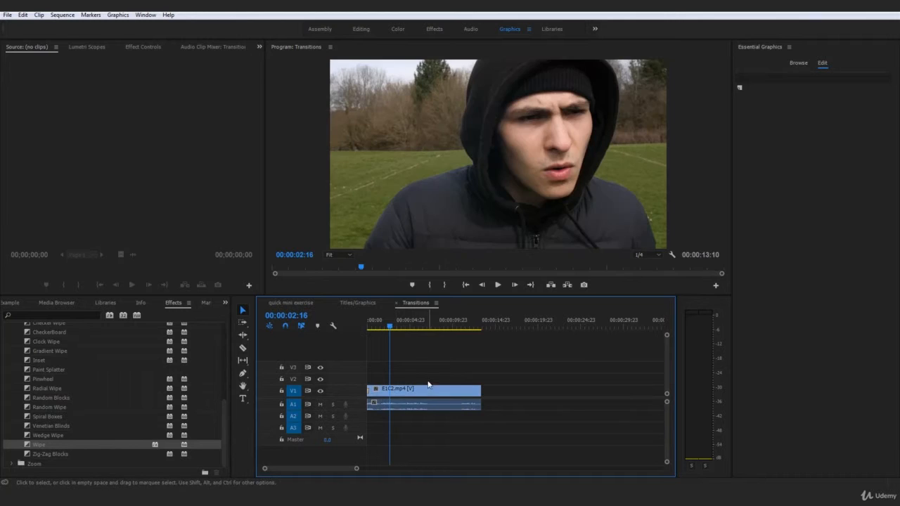
Try lengthening the Wipe transition to about four seconds, and undo the edits until E1C2.mp4 has no video transition
key("ctrl+d")
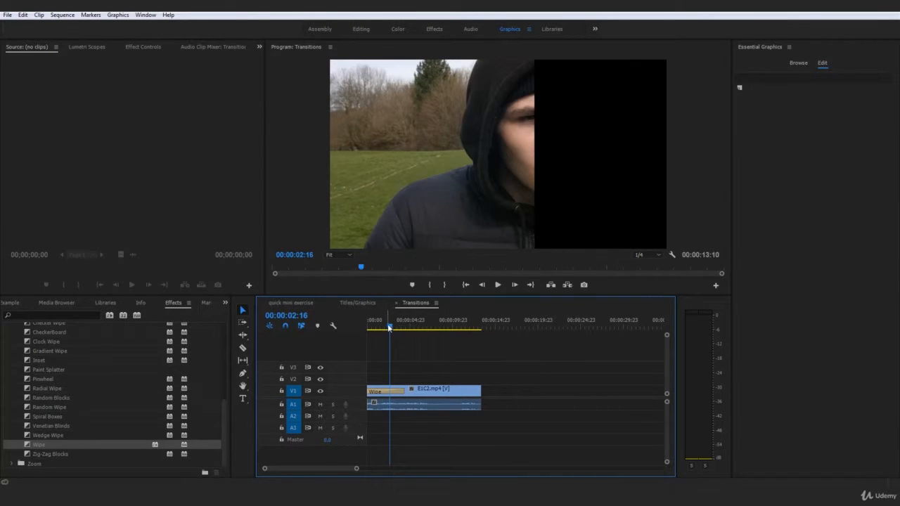
key("ctrl+z")
key("ctrl+z")
key("ctrl+z")
key("ctrl+z")
key("ctrl+z")
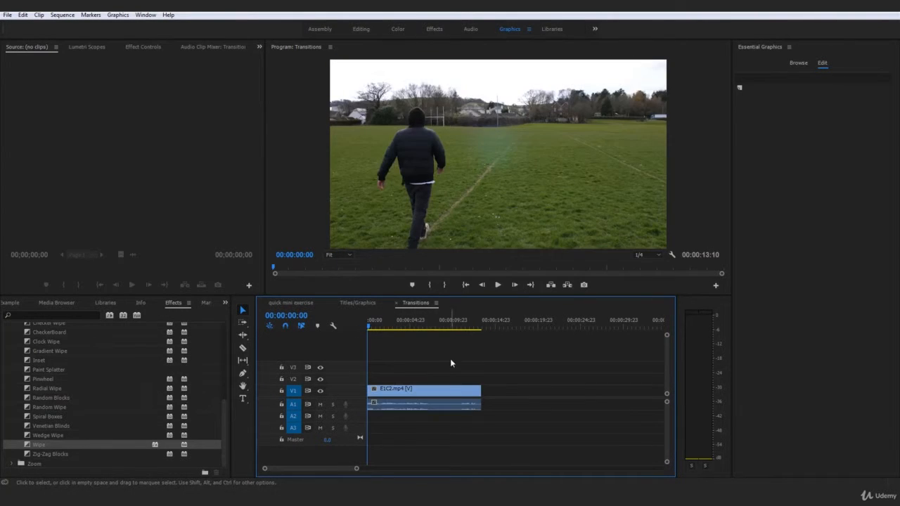
left_click_drag(225, 419, 244, 366)
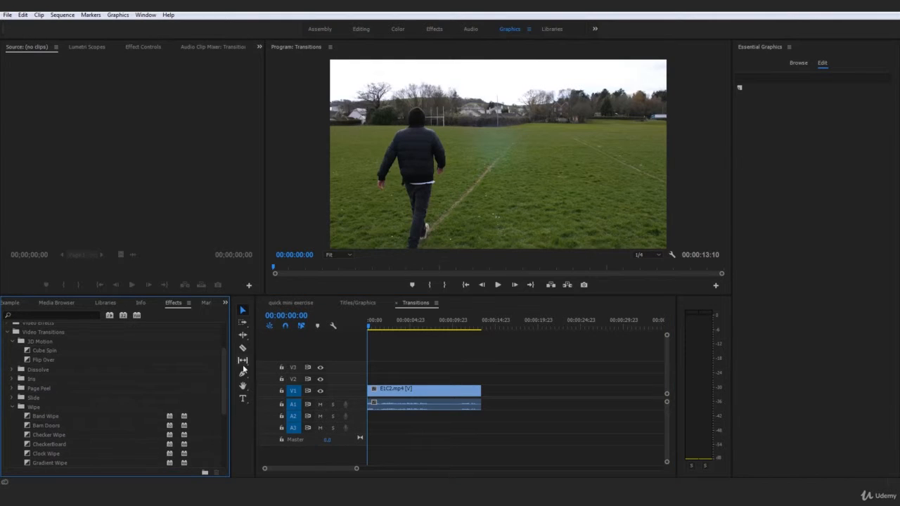
Try the Cross Zoom transition from the Zoom group at the start of E1C2.mp4, and play it from the sequence start
left_click(14, 406)
left_click(12, 416)
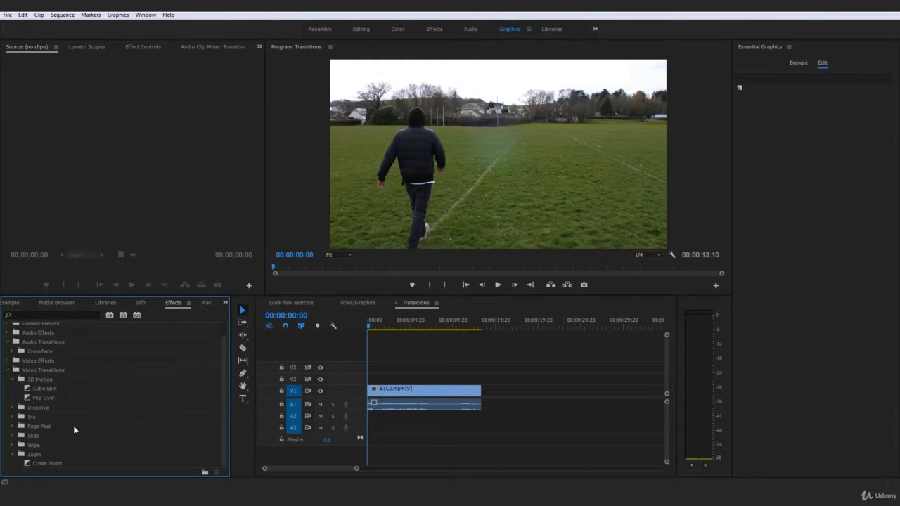
scroll(73, 425, "up", 3)
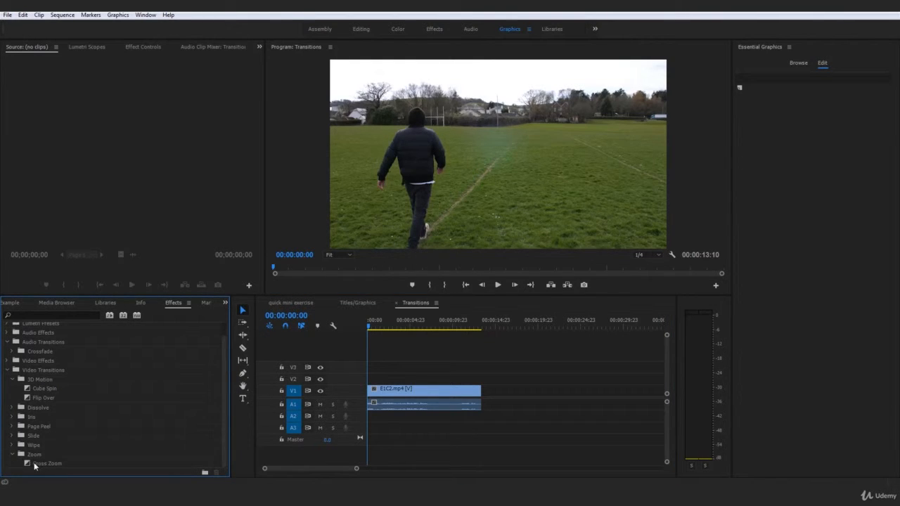
left_click_drag(34, 462, 373, 394)
key("space")
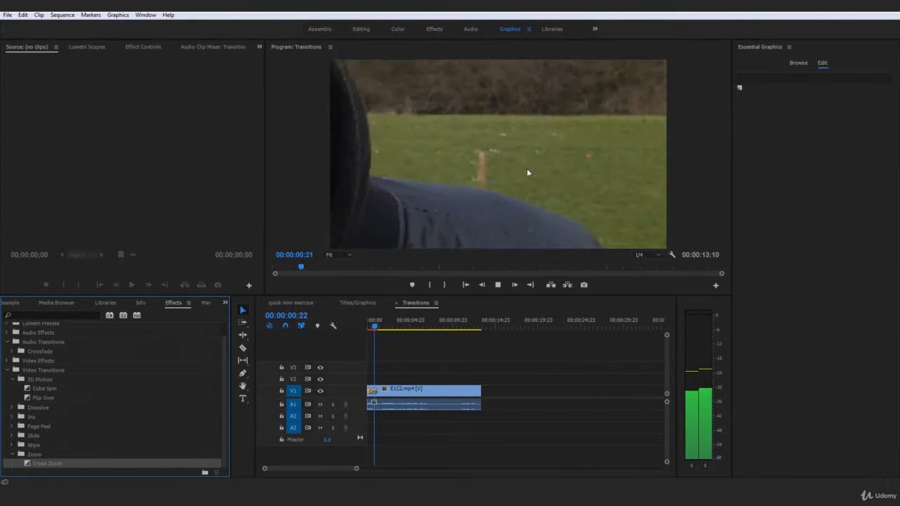
left_click(364, 328)
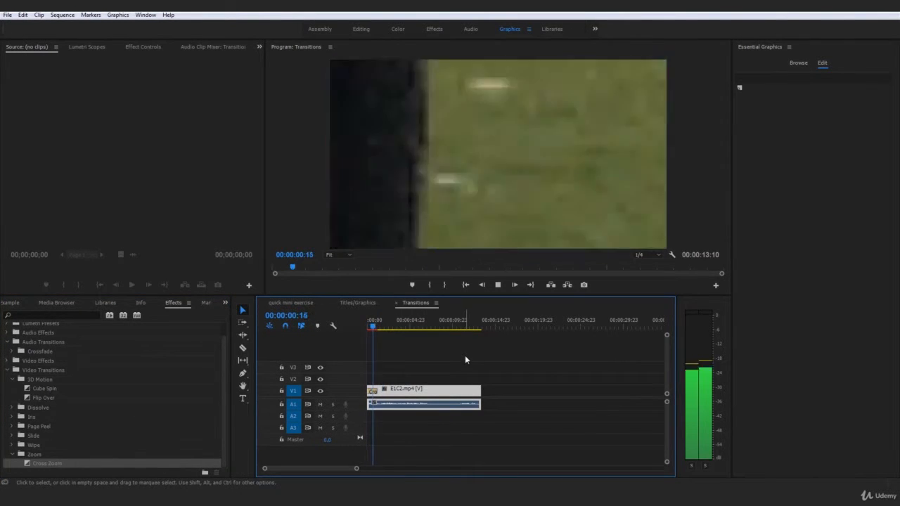
key("space")
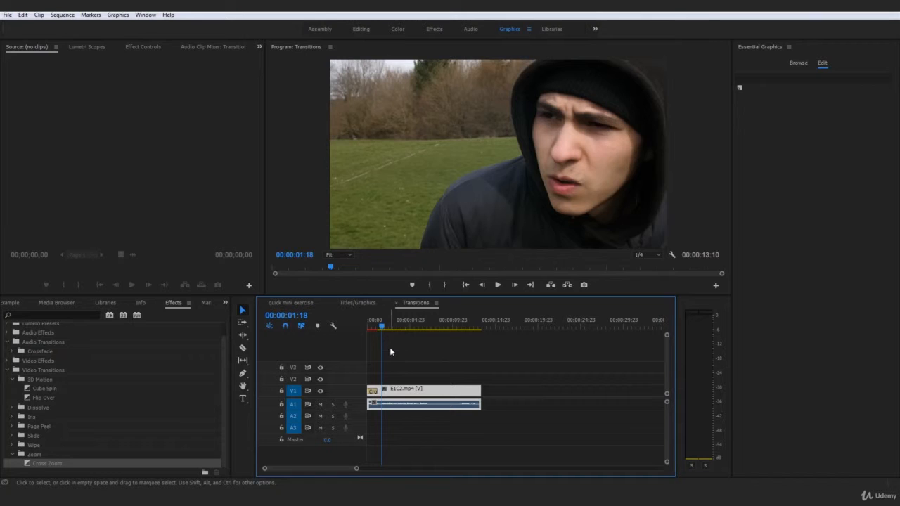
Undo the Cross Zoom transition, and return the playhead to the sequence start with the clip deselected
key("ctrl+z")
left_click(360, 326)
left_click(429, 343)
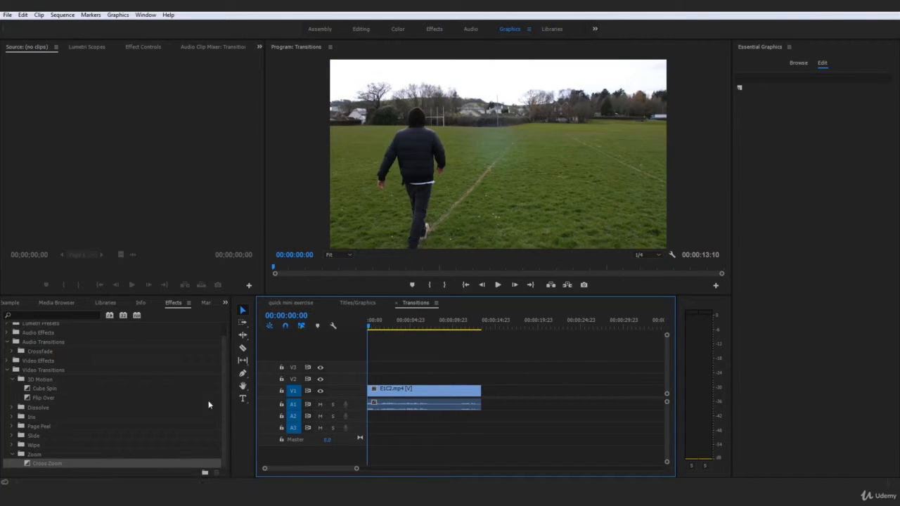
Collapse the Zoom and 3D Motion transition groups, and expand the Dissolve group
left_click(13, 456)
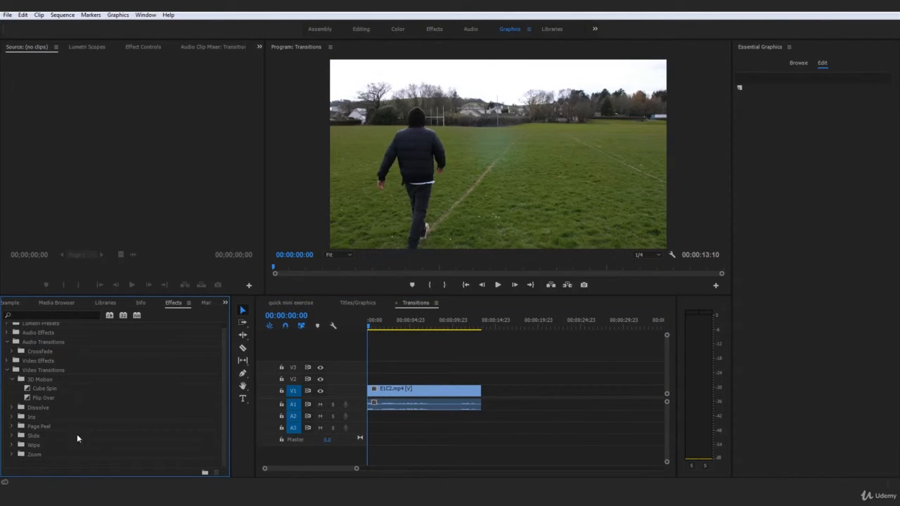
left_click(11, 379)
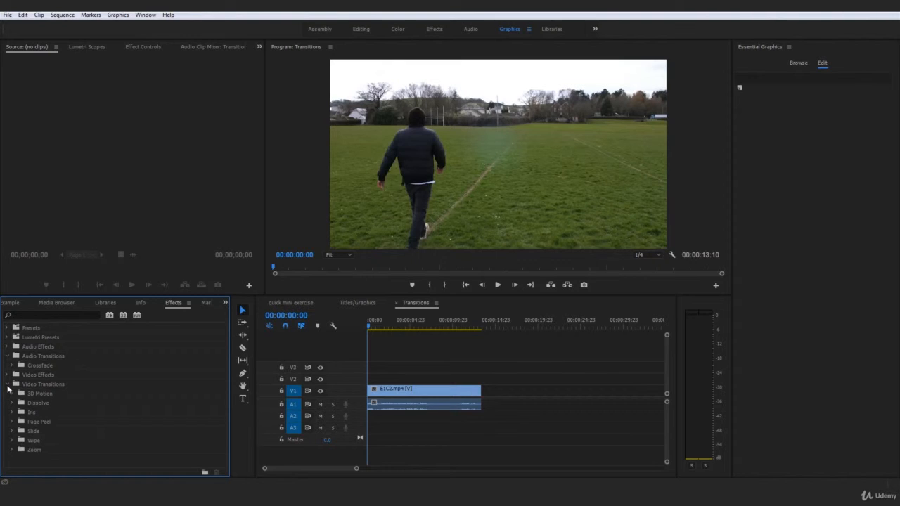
left_click(12, 403)
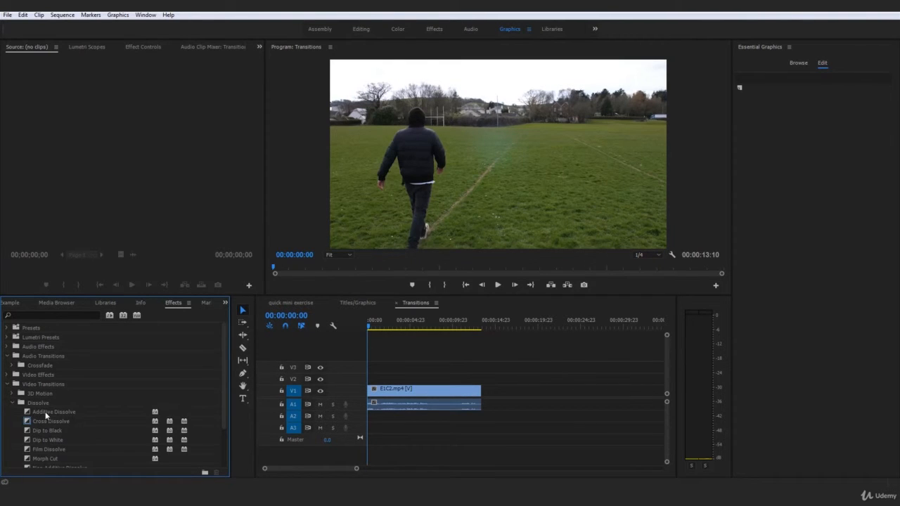
Try the Cross Dissolve transition at the start of E1C2.mp4, play it, and undo it
left_click(60, 421)
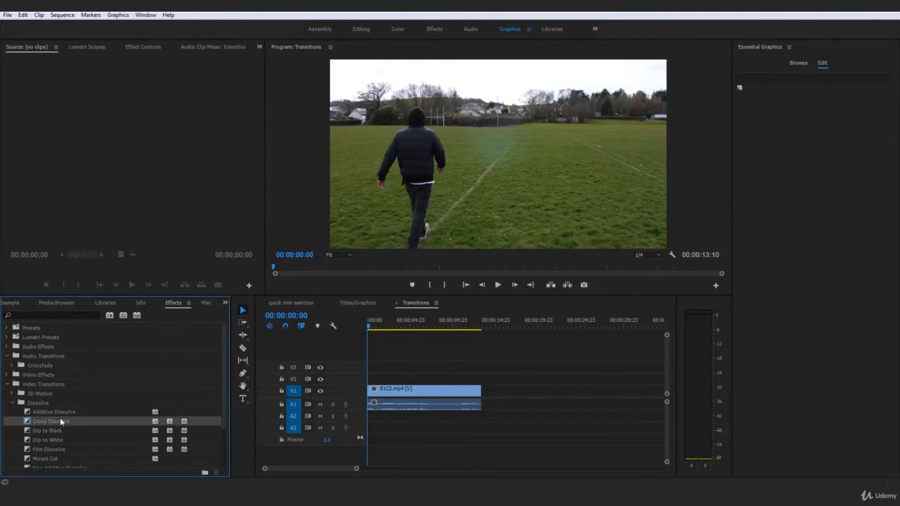
left_click_drag(375, 385, 375, 388)
key("space")
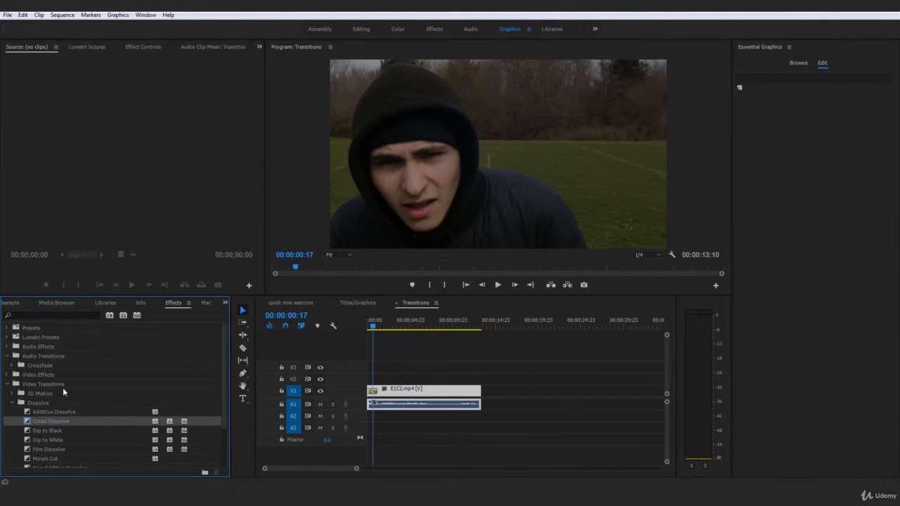
key("ctrl+z")
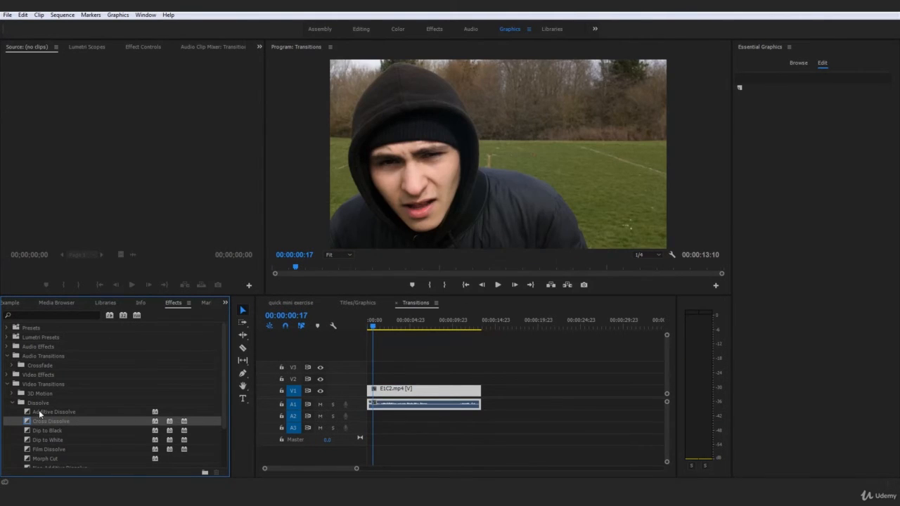
Collapse the Dissolve group, and return the playhead to the start of the Transitions sequence with the clip deselected
left_click(11, 403)
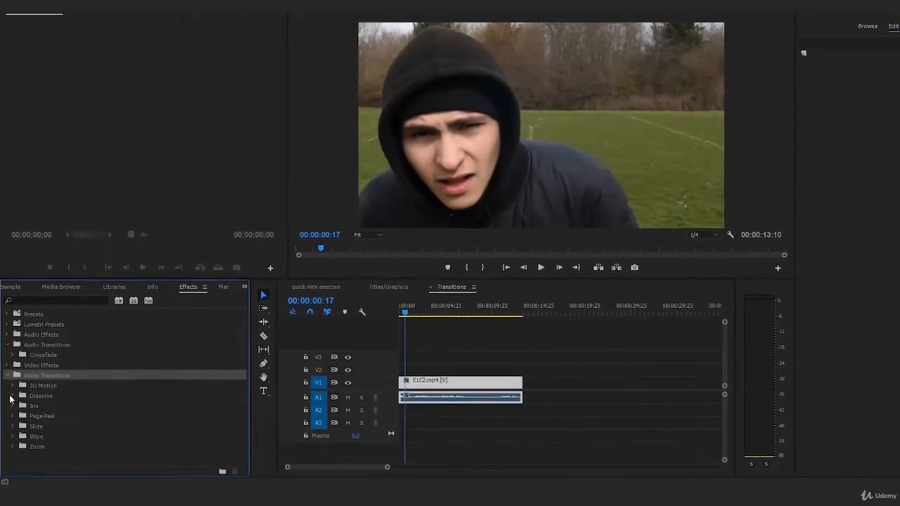
left_click(431, 365)
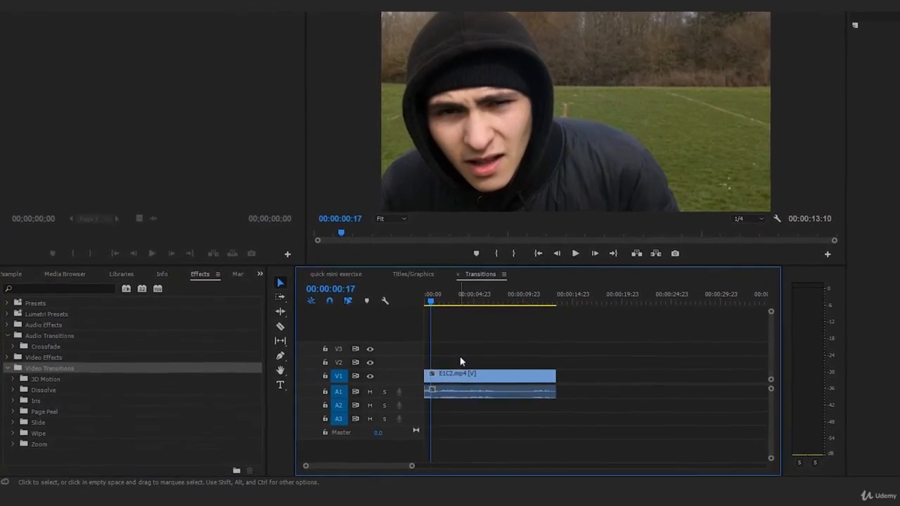
left_click_drag(456, 296, 410, 293)
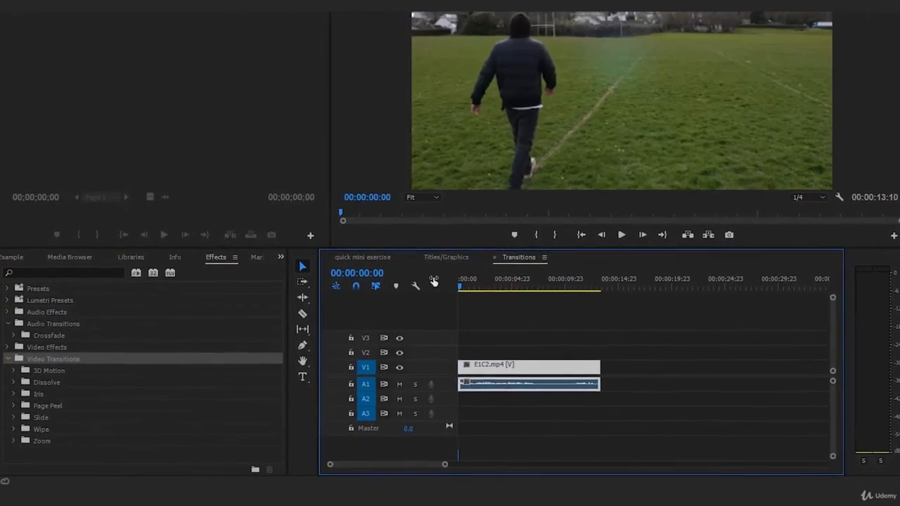
left_click(599, 331)
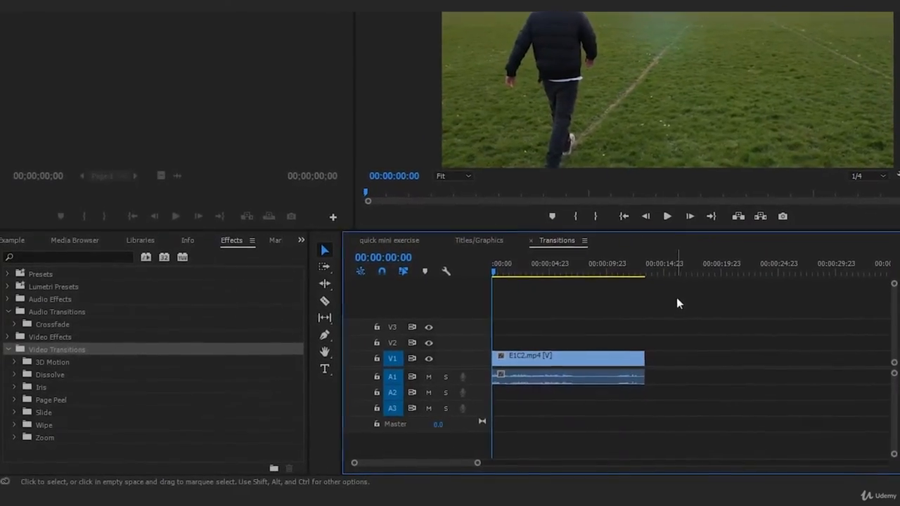